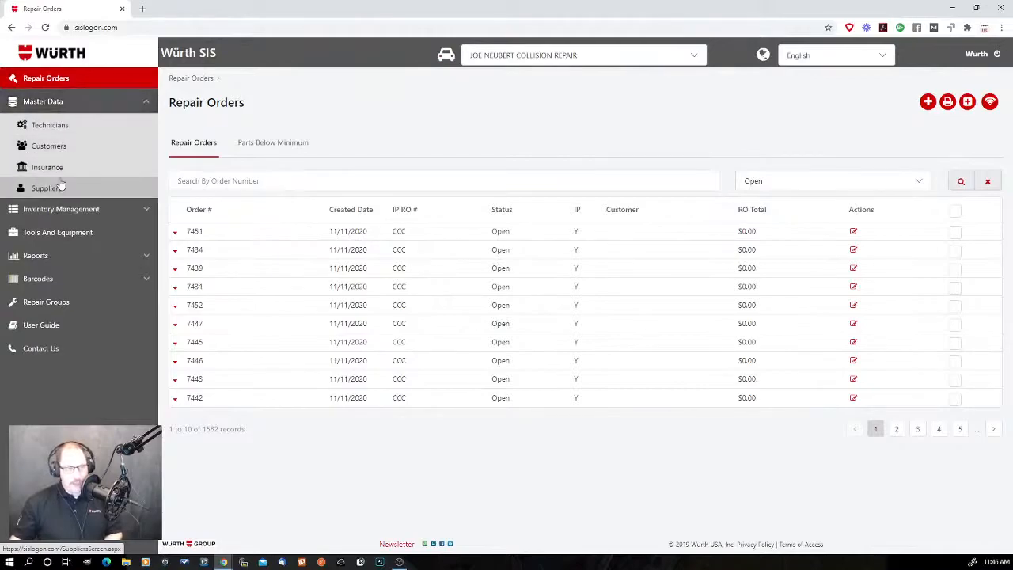
# Show the list of suppliers in the master data
pyautogui.click(59, 188)
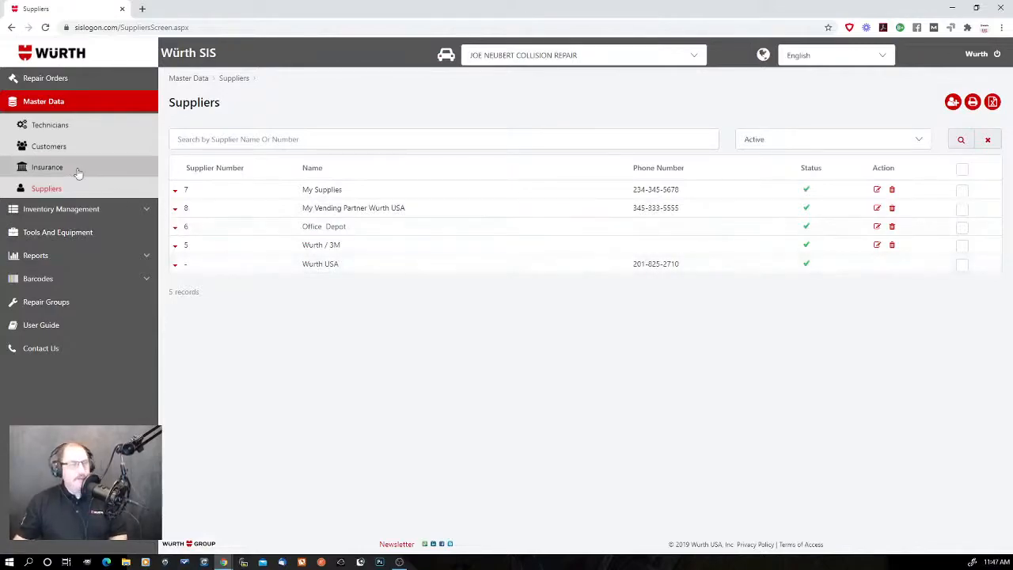
# Search the parts inventory for part 150155512, open its record for editing and highlight its barcode number
pyautogui.click(77, 211)
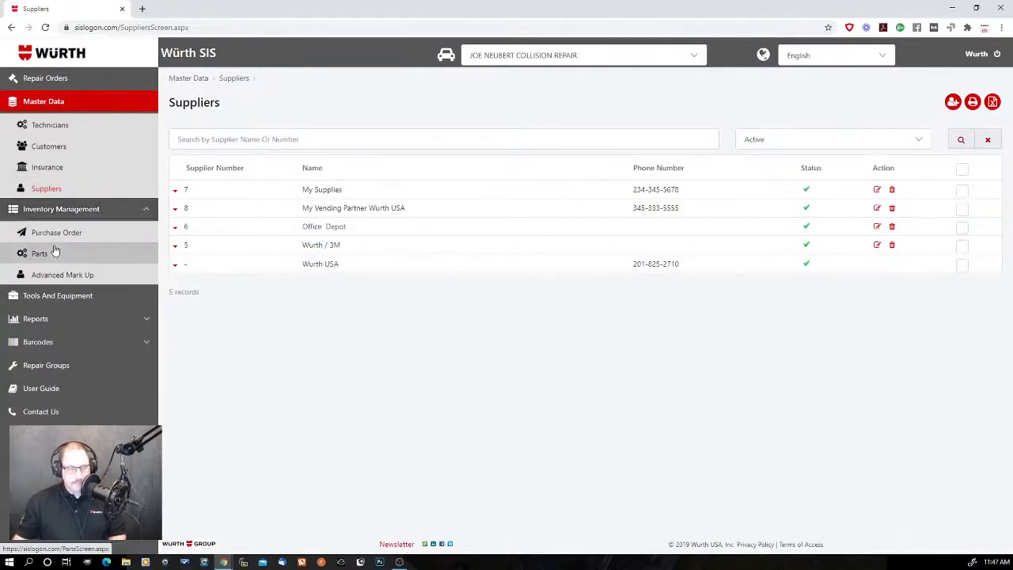
pyautogui.click(76, 257)
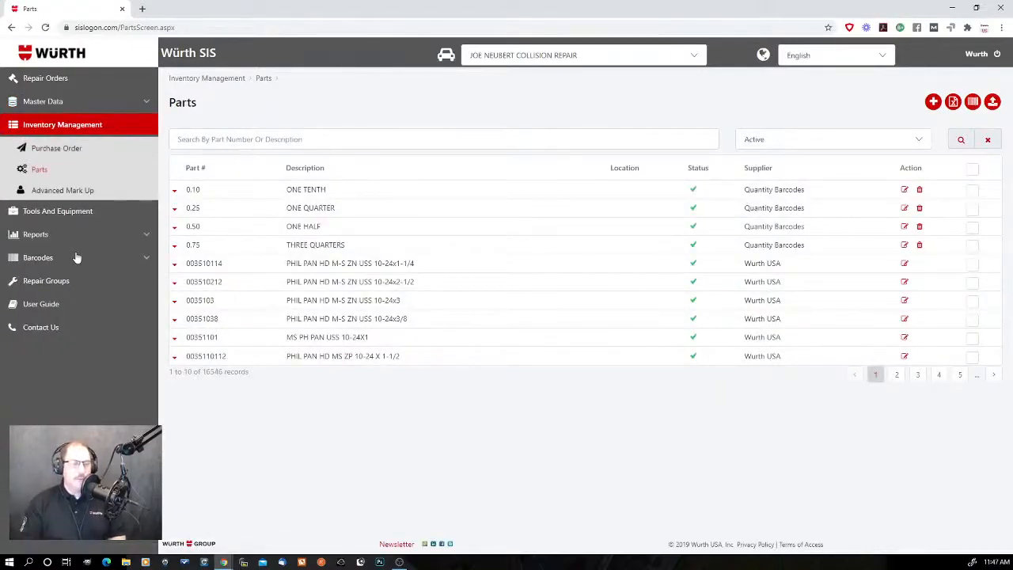
pyautogui.click(230, 139)
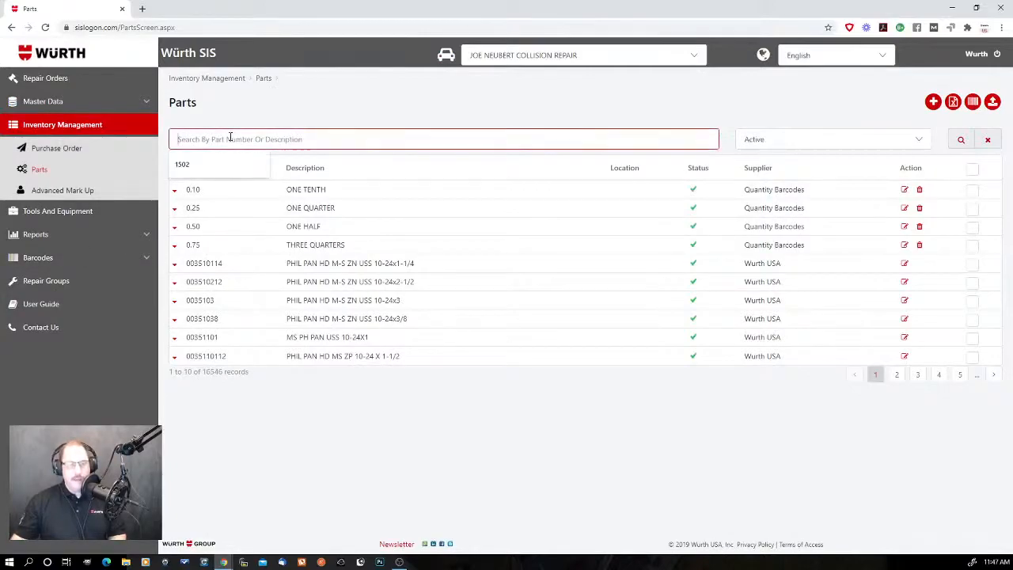
pyautogui.write('1501555')
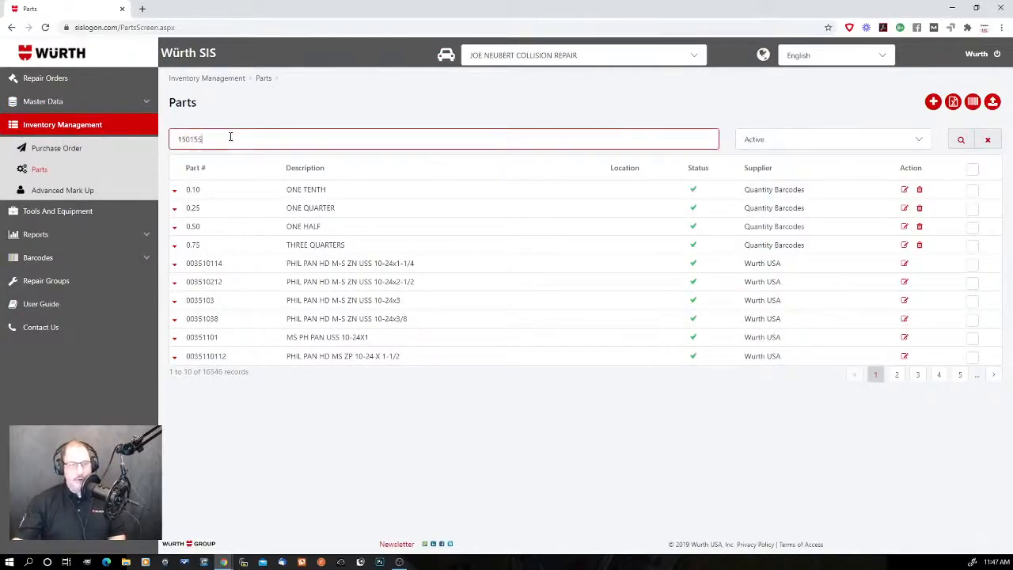
pyautogui.write('12')
pyautogui.press('Return')
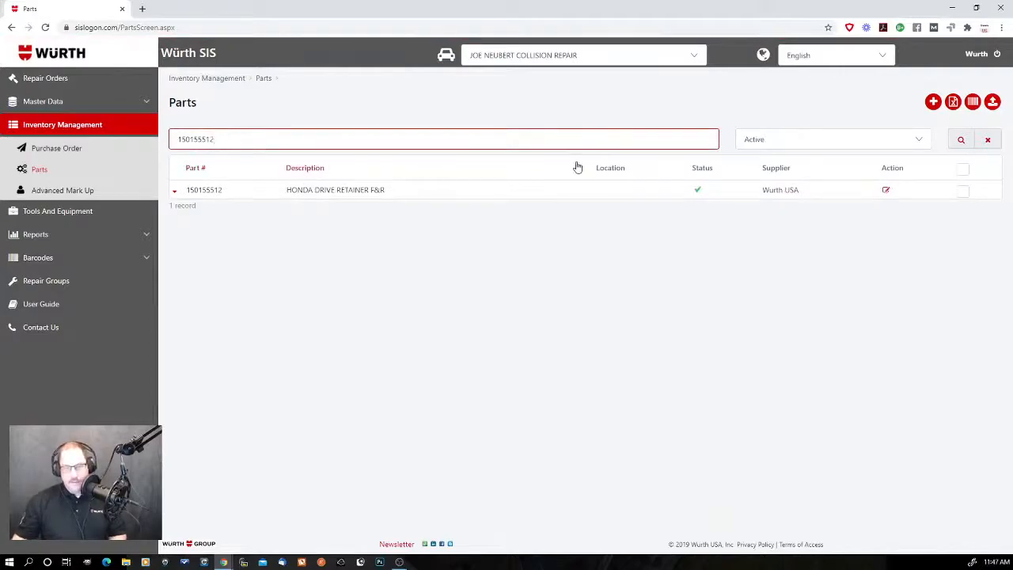
pyautogui.click(886, 192)
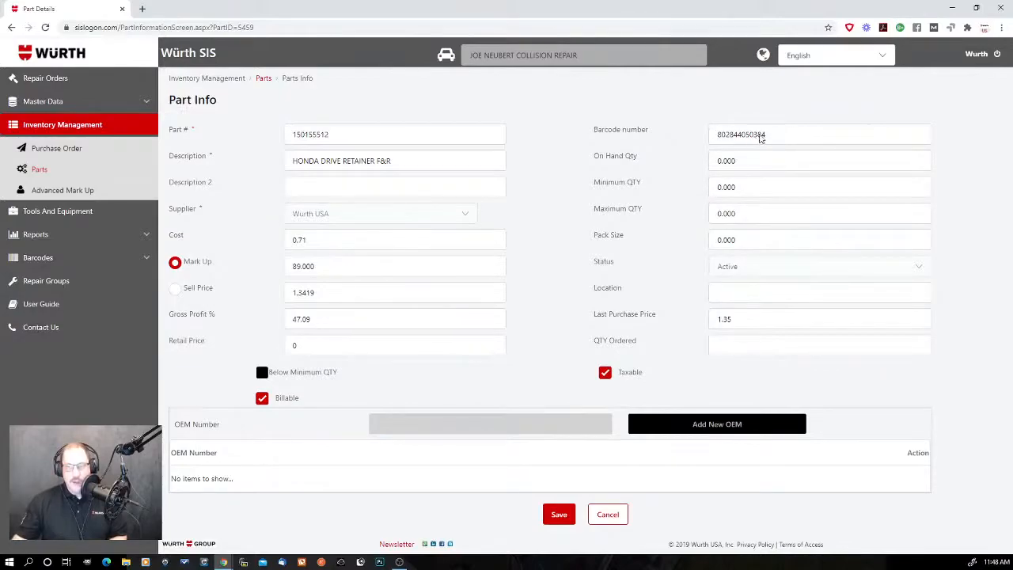
pyautogui.moveTo(771, 138); pyautogui.dragTo(696, 143)
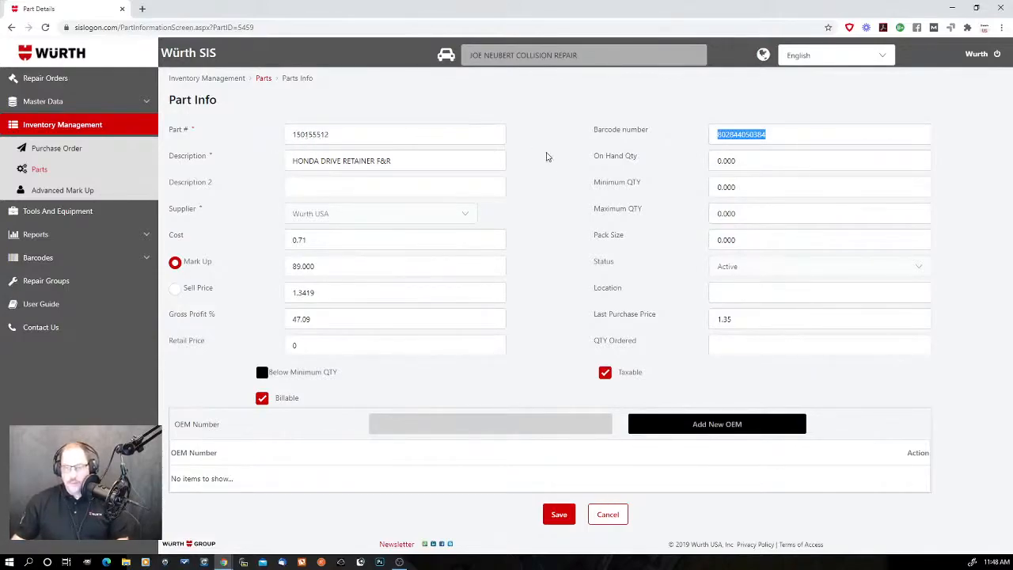
# Set the part's on-hand quantity to 250 and its minimum quantity to 230, and save the record
pyautogui.click(752, 164)
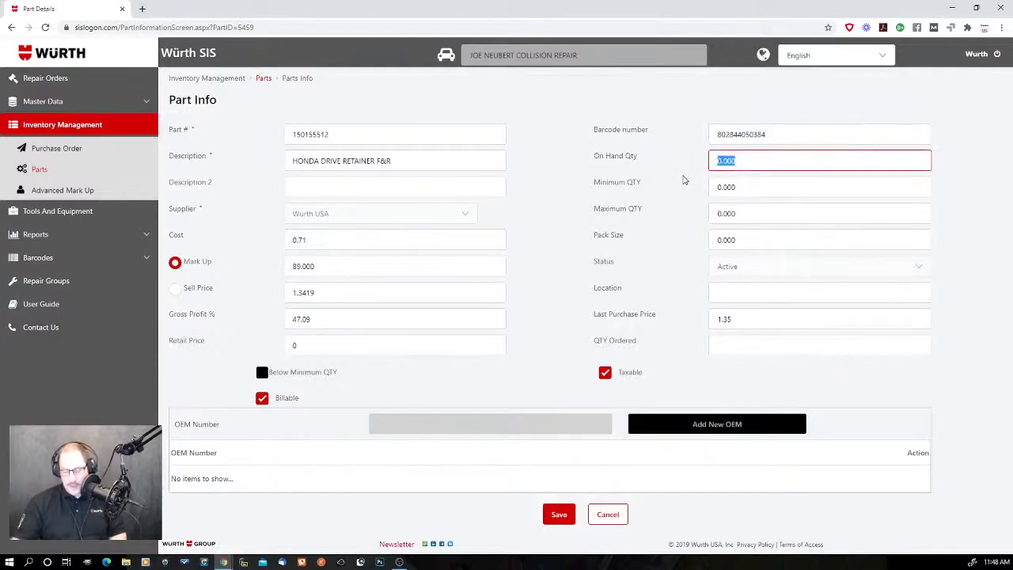
pyautogui.write('250')
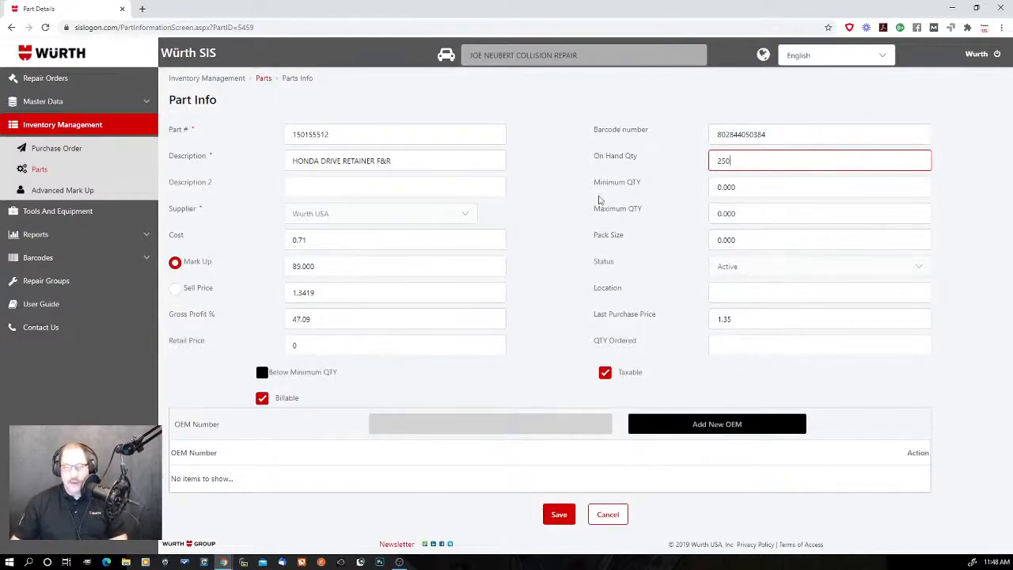
pyautogui.click(745, 188)
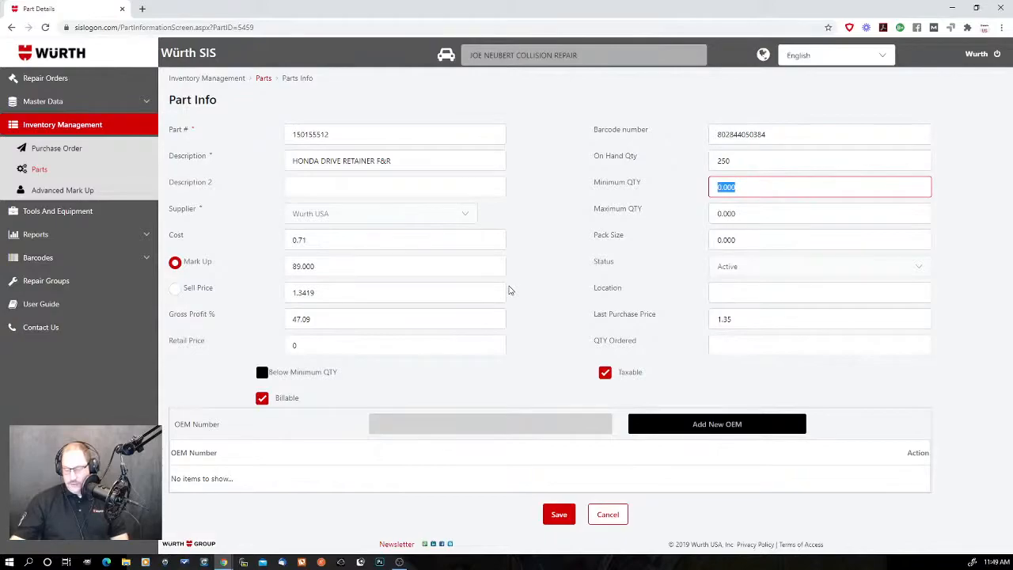
pyautogui.write('230')
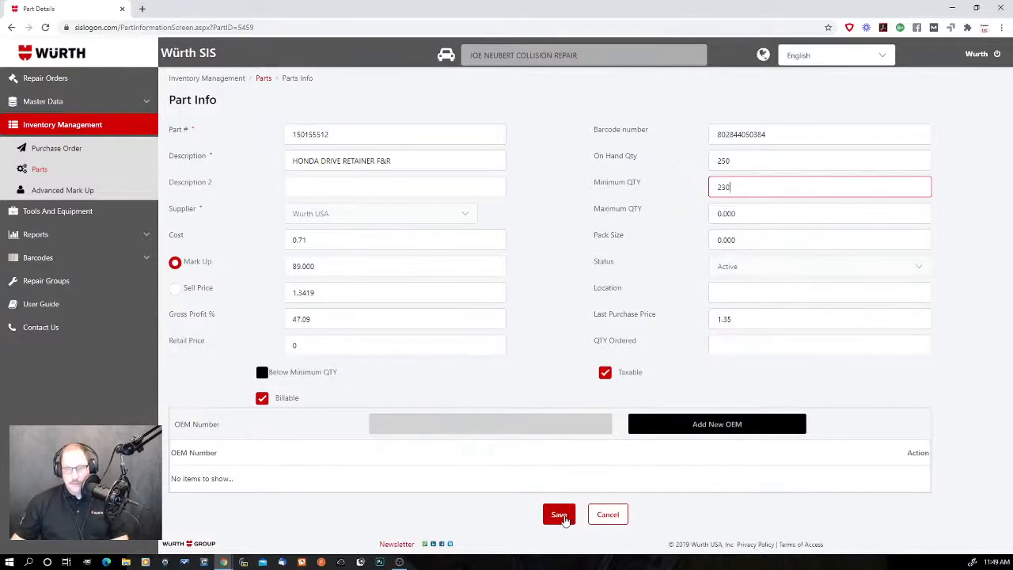
pyautogui.click(742, 239)
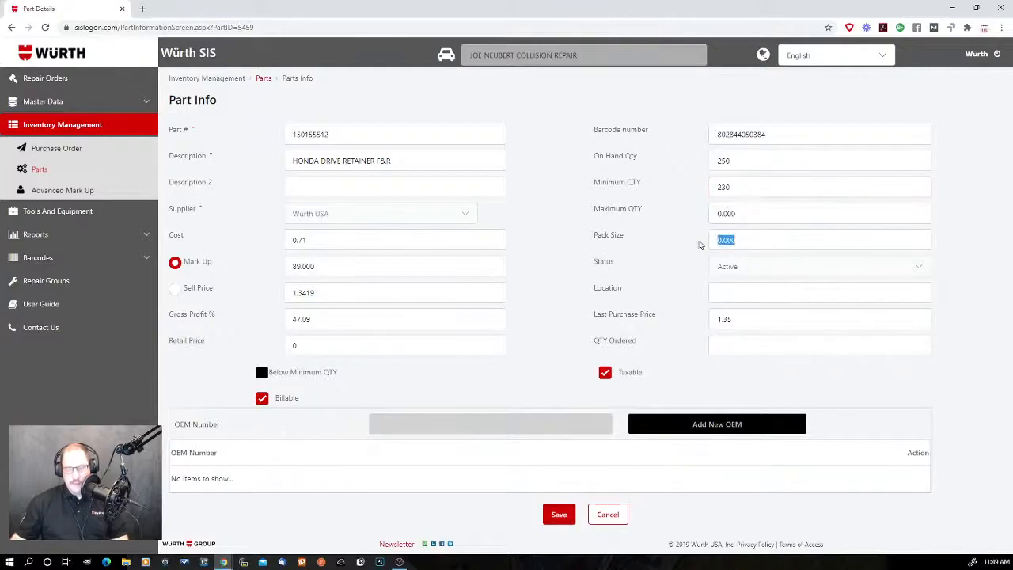
pyautogui.click(559, 515)
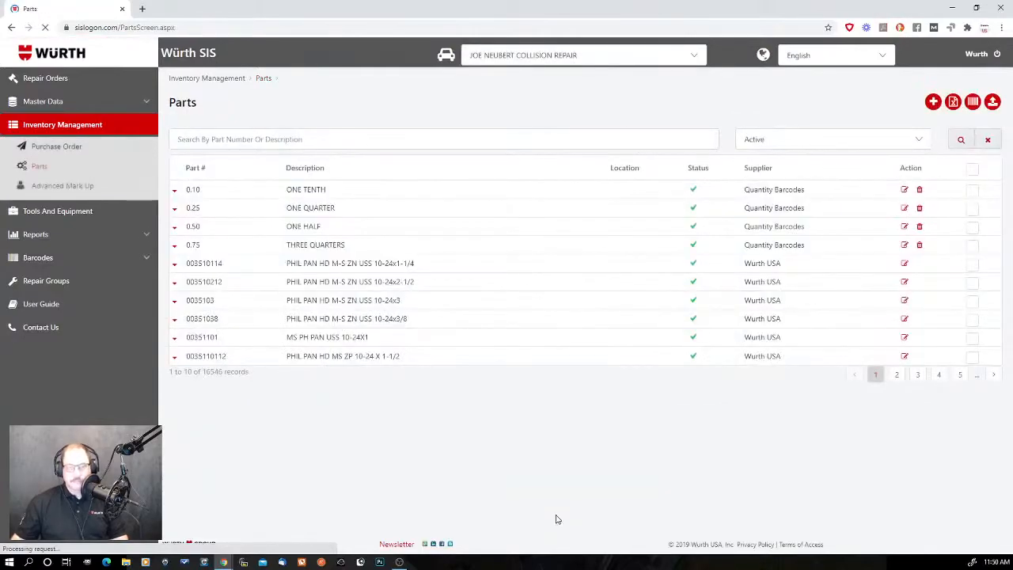
# Open the last repair order on page 11 of the open repair orders list for editing
pyautogui.click(33, 82)
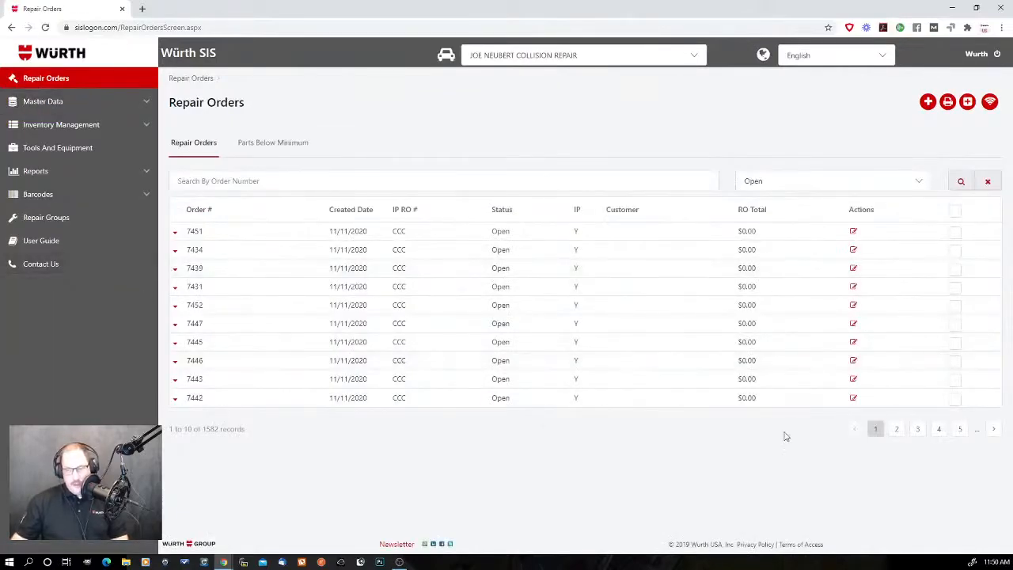
pyautogui.click(960, 435)
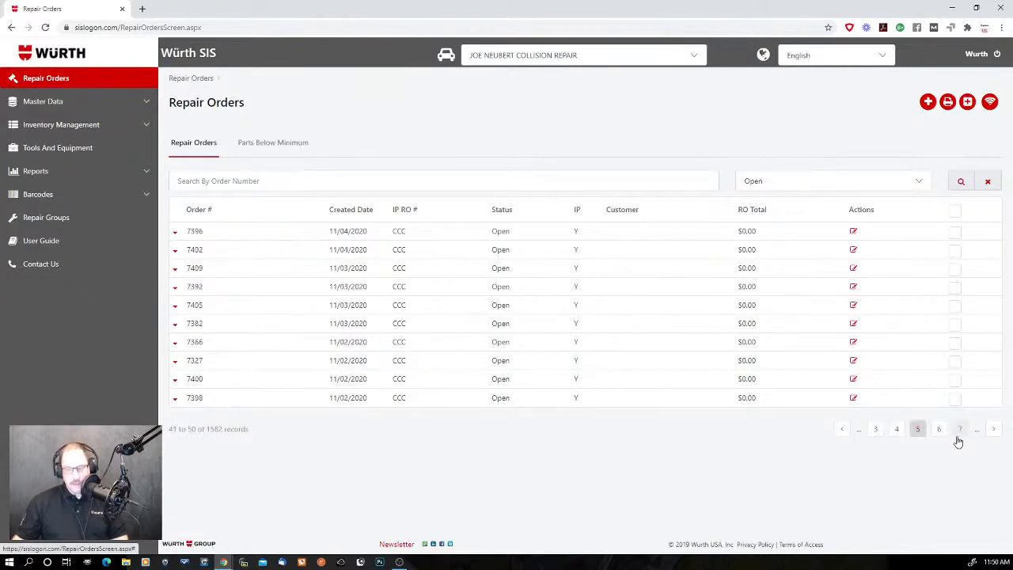
pyautogui.click(959, 430)
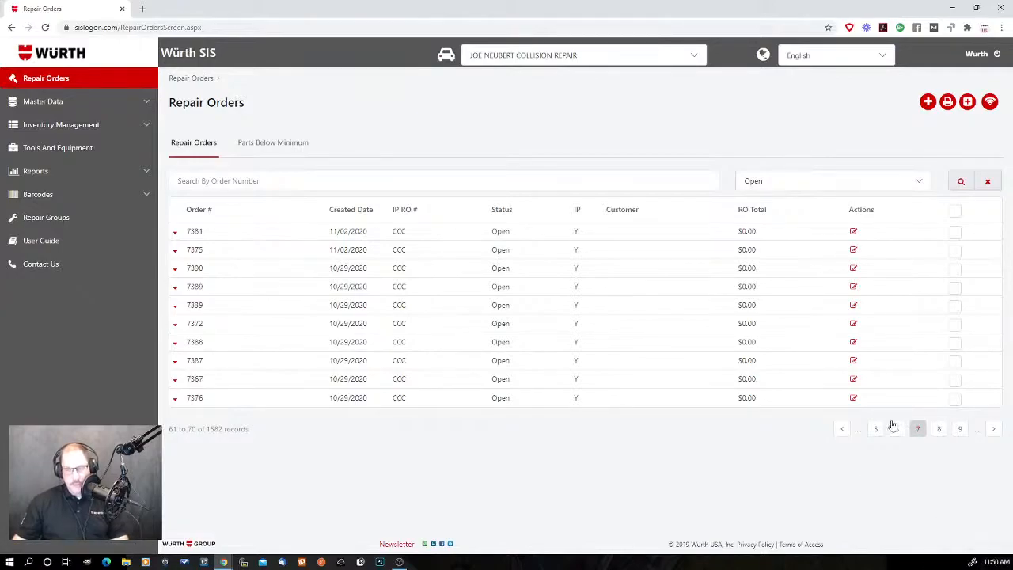
pyautogui.click(959, 432)
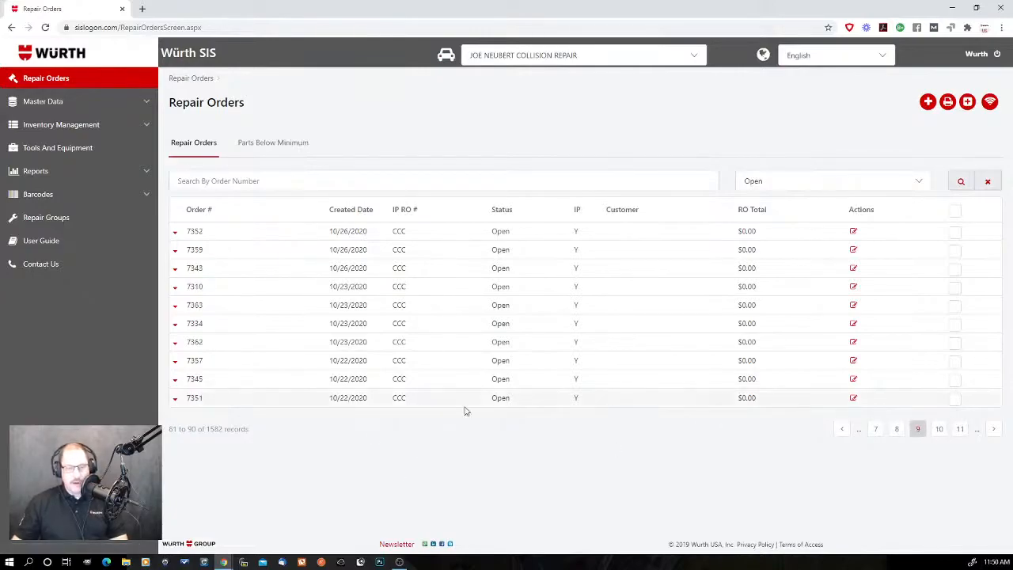
pyautogui.click(959, 432)
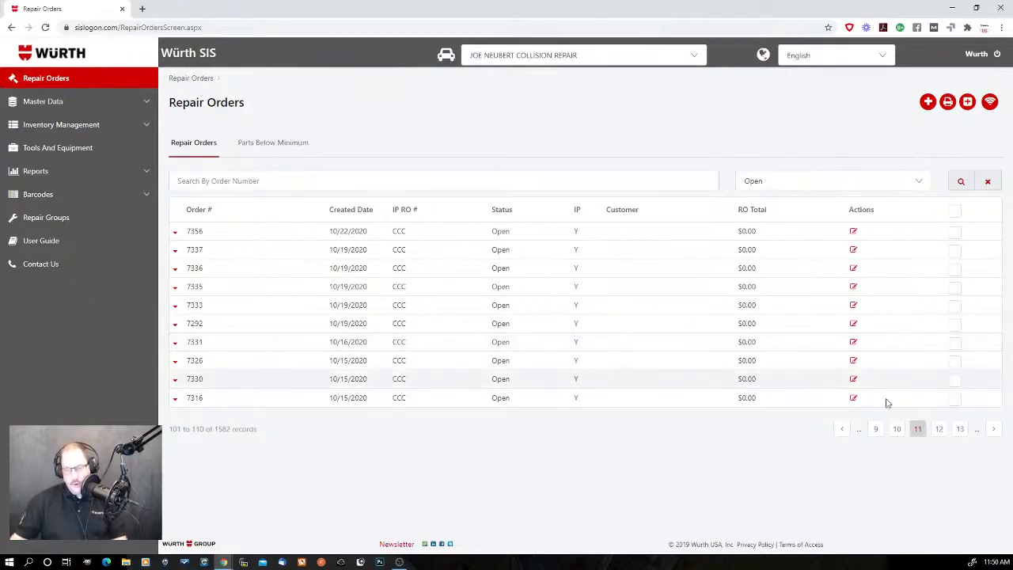
pyautogui.click(853, 398)
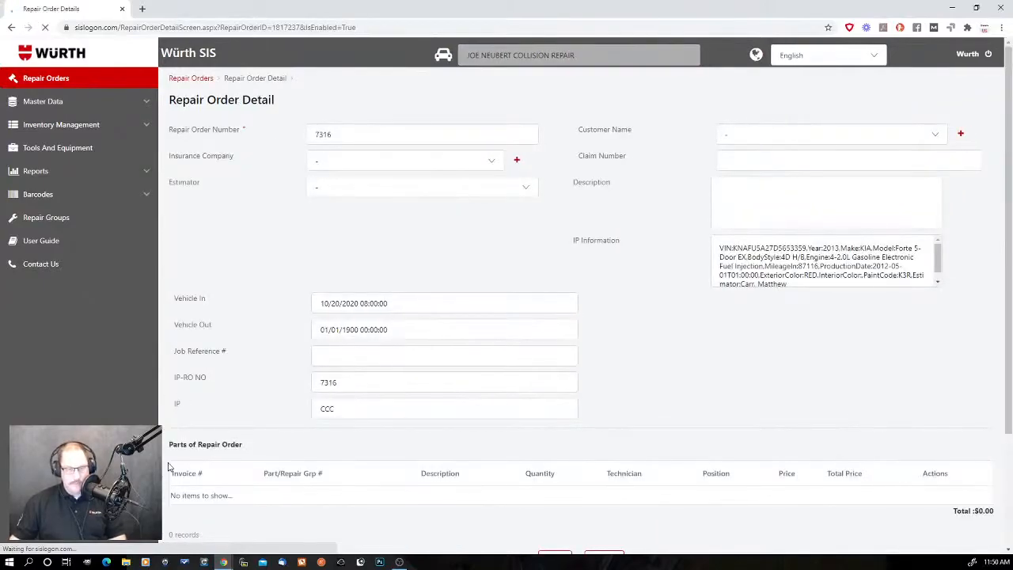
# Find part 150155512 by its part number and add it to the repair order
pyautogui.scroll(-2, 168, 463)
pyautogui.click(301, 471)
pyautogui.write('150155512')
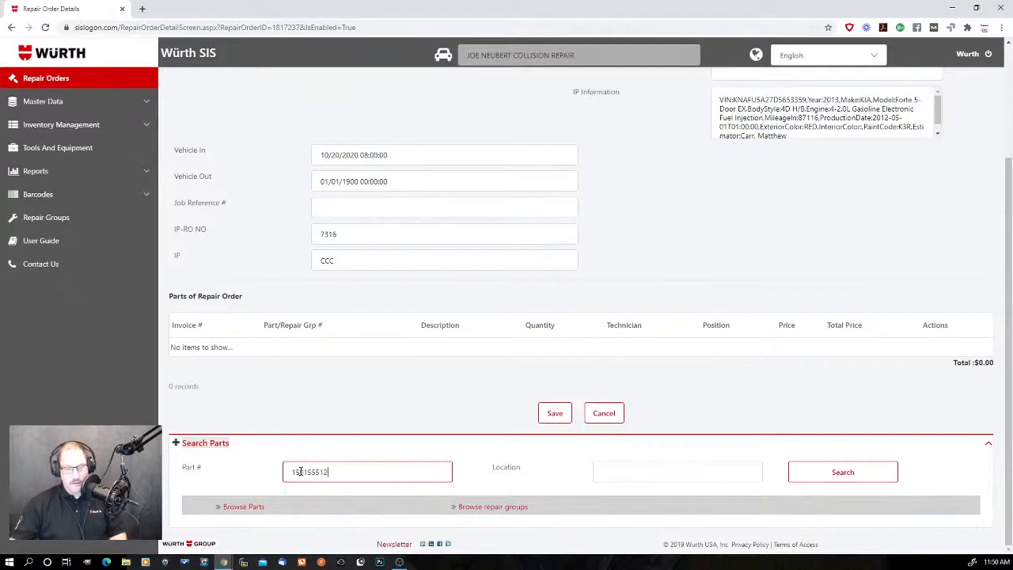
pyautogui.click(868, 475)
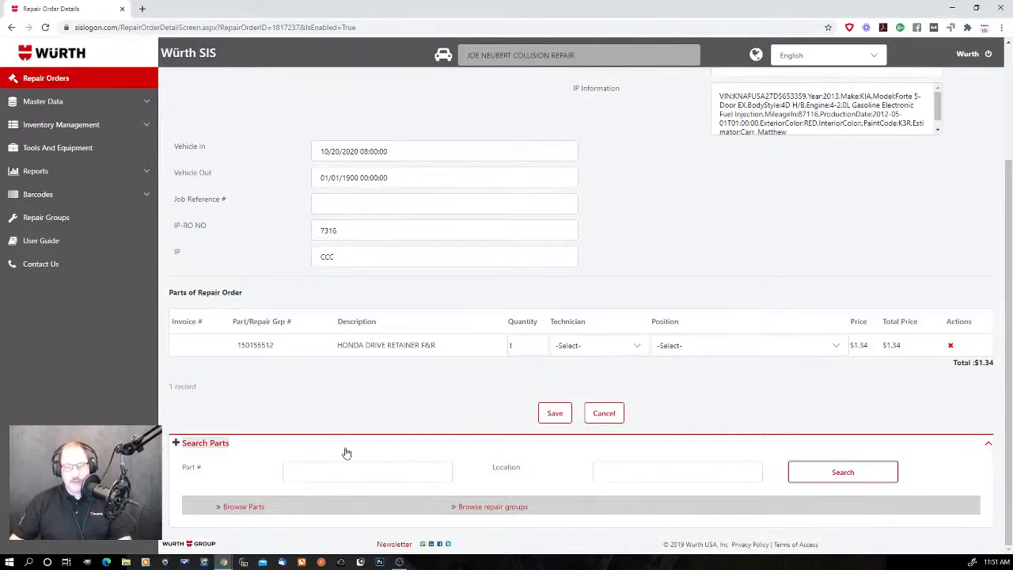
# Set the quantity of the Honda drive retainer line to 30 and save the repair order
pyautogui.click(525, 345)
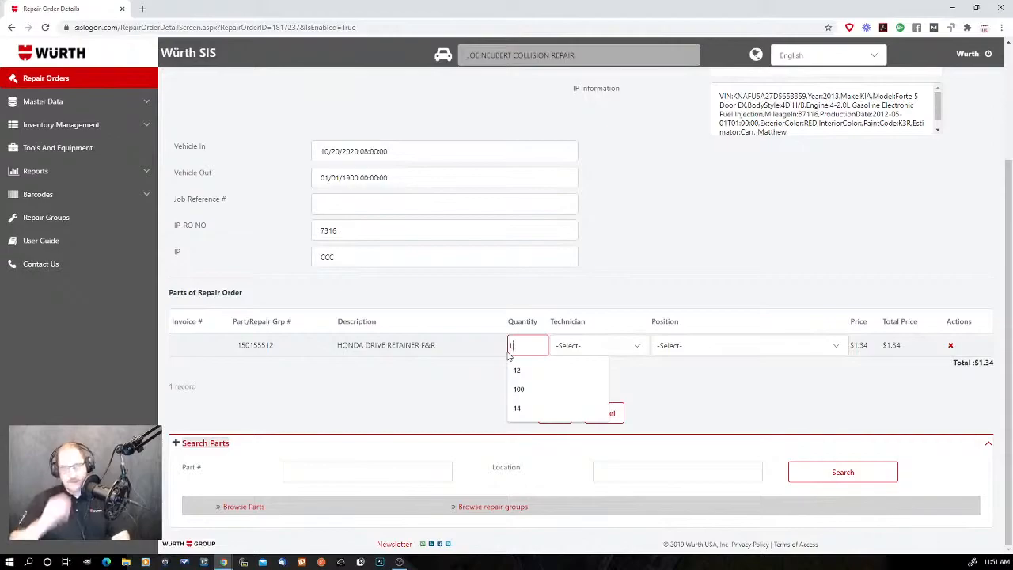
pyautogui.write('30')
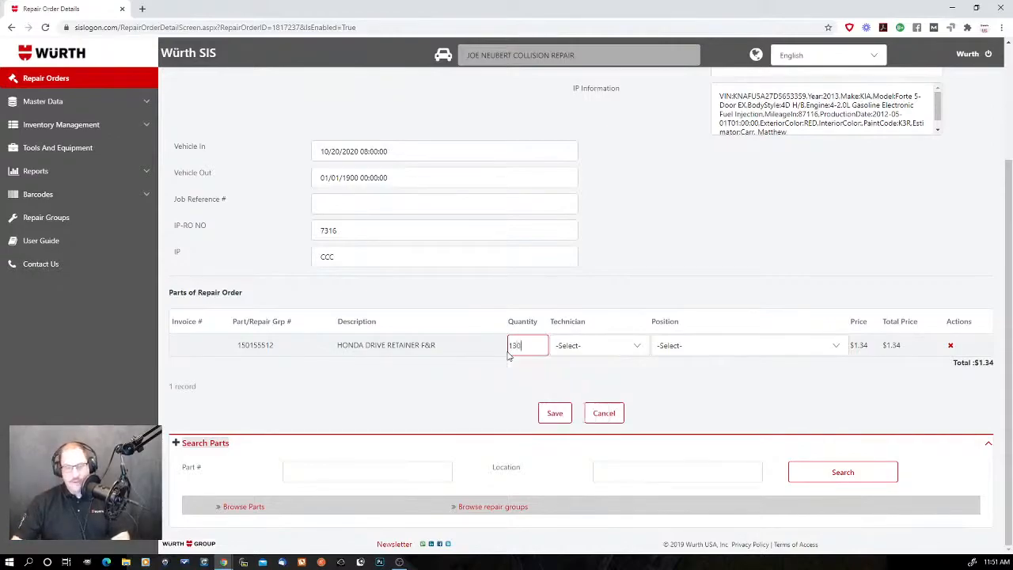
pyautogui.press('BackSpace')
pyautogui.press('BackSpace')
pyautogui.press('BackSpace')
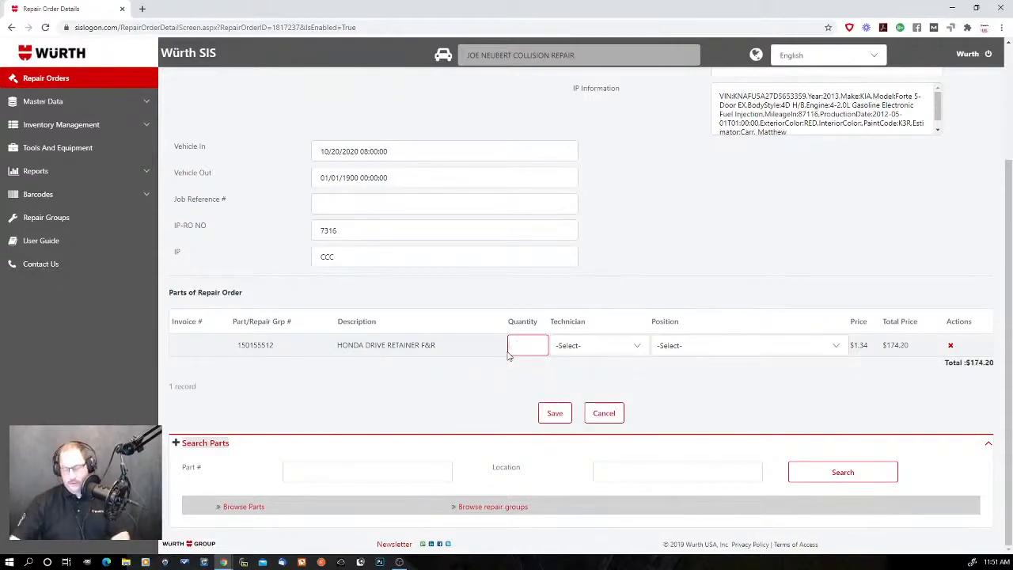
pyautogui.write('30')
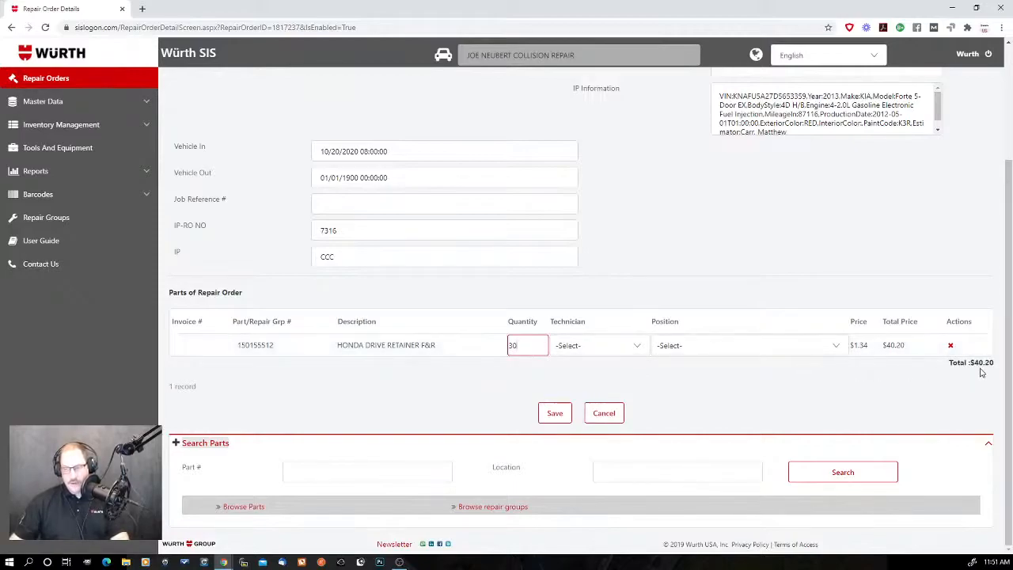
pyautogui.click(555, 413)
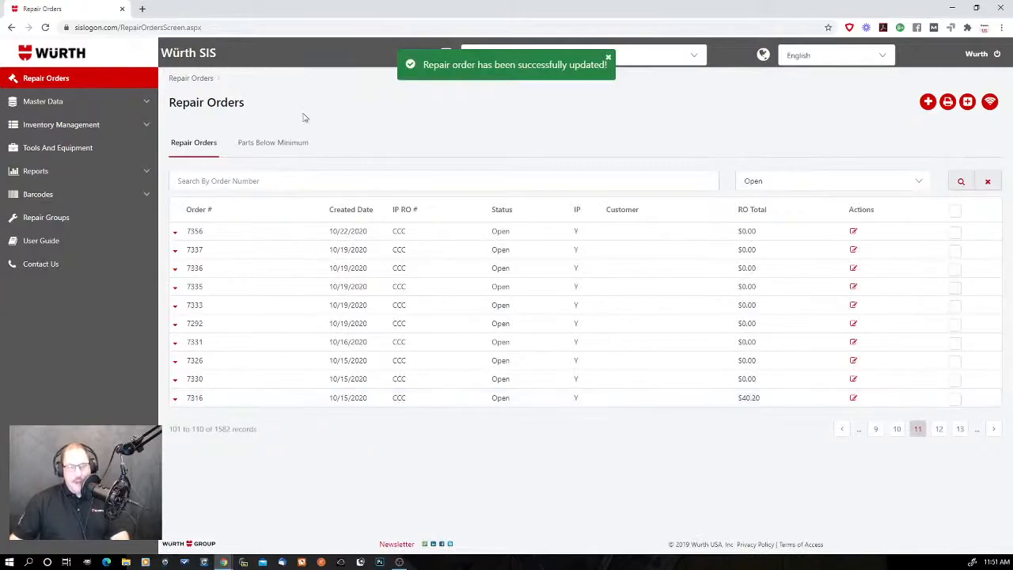
# Check page 2 of the parts below minimum, select all parts on it, and return to the repair orders list
pyautogui.click(275, 143)
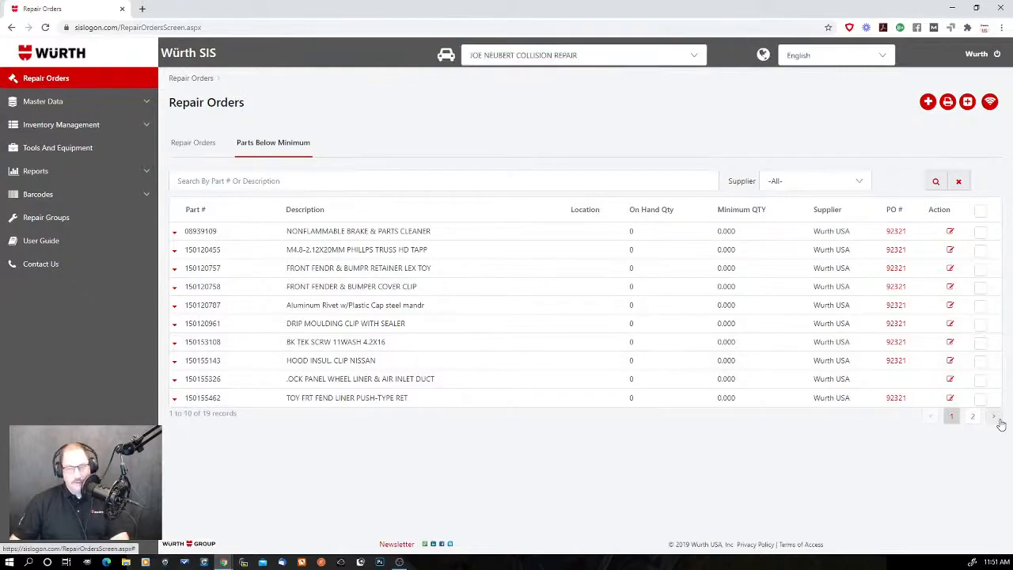
pyautogui.click(995, 417)
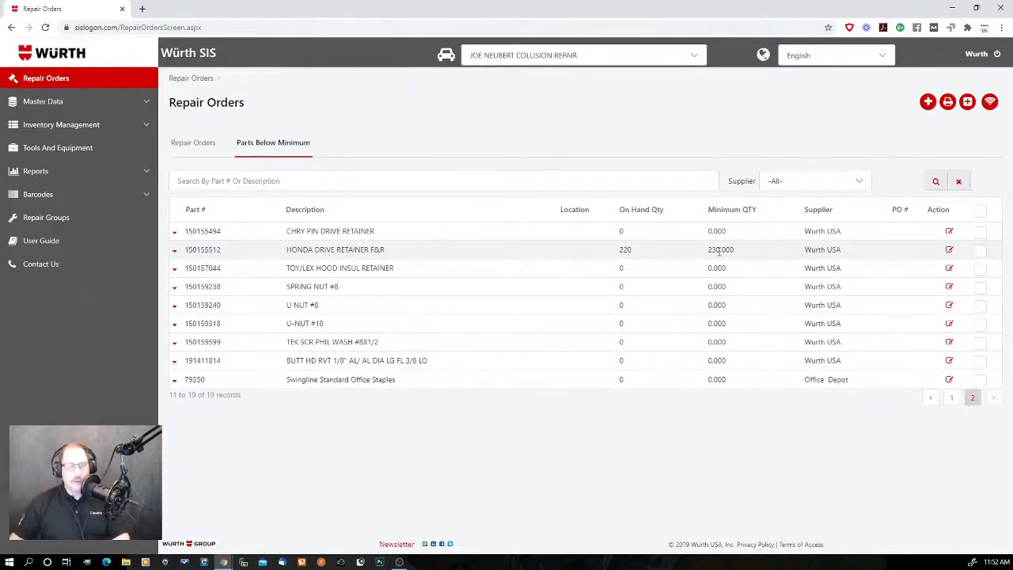
pyautogui.click(983, 212)
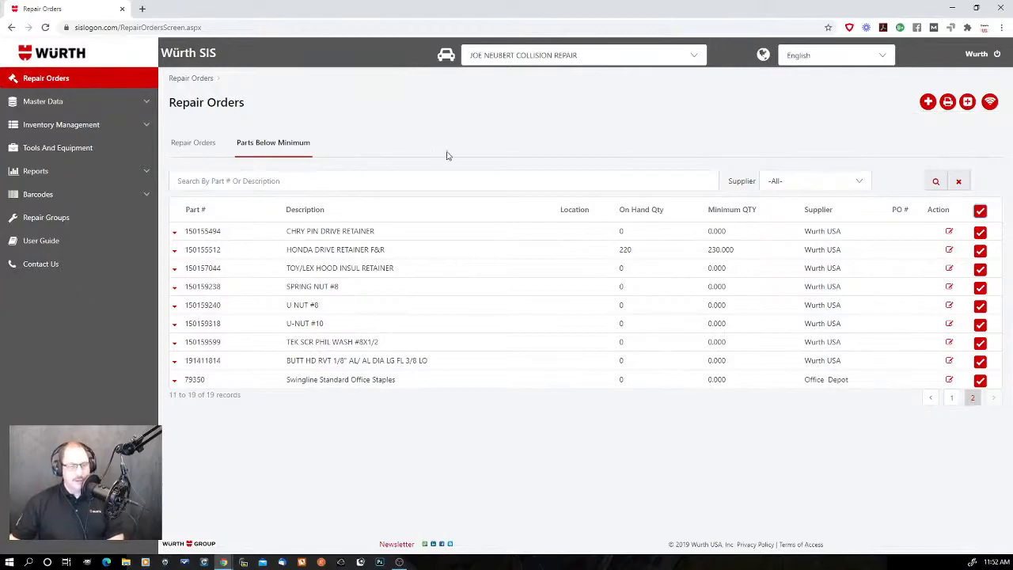
pyautogui.click(182, 149)
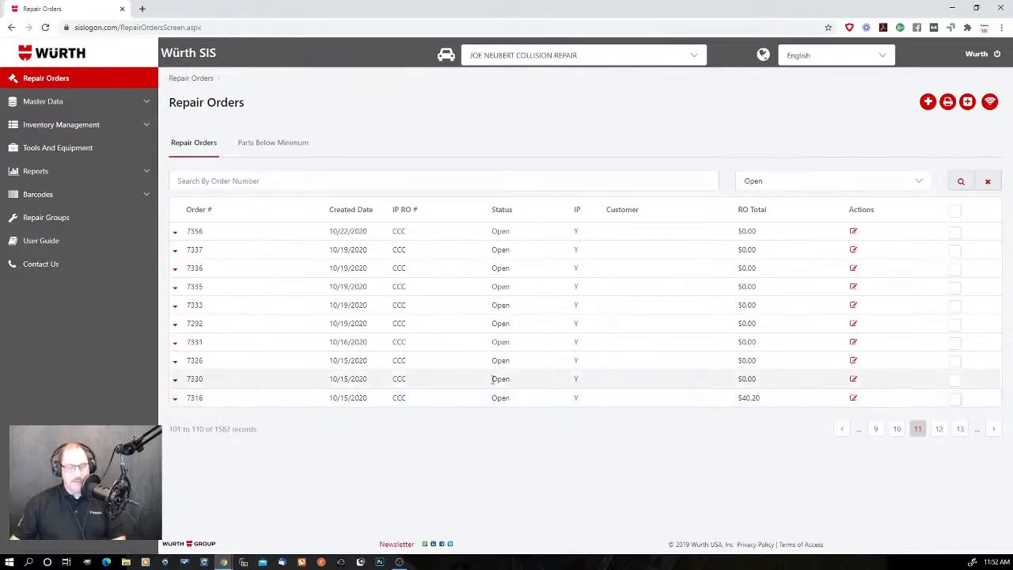
# Open the existing Wurth USA purchase order and review its parts with their minimum and order quantities
pyautogui.click(96, 125)
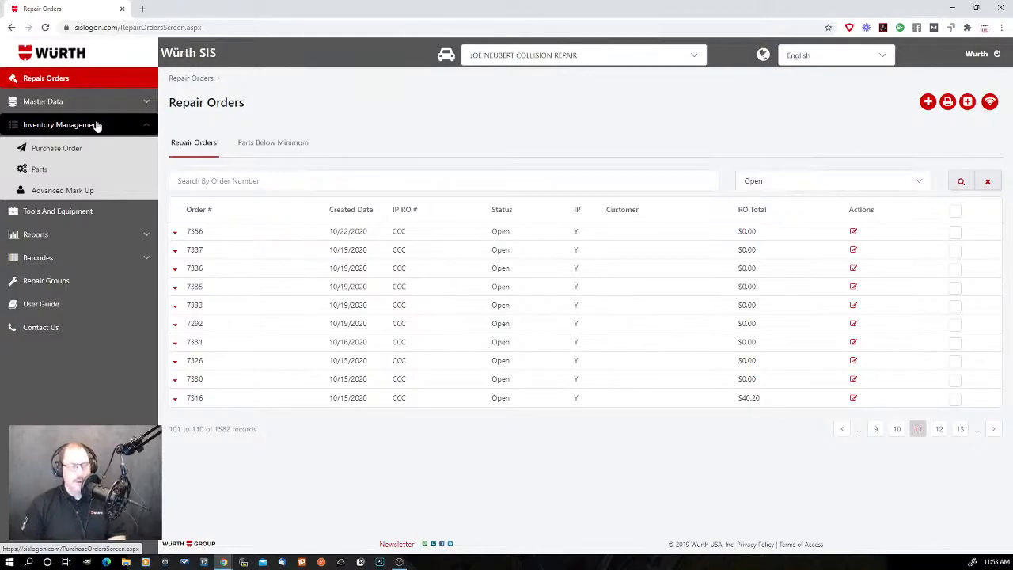
pyautogui.click(71, 154)
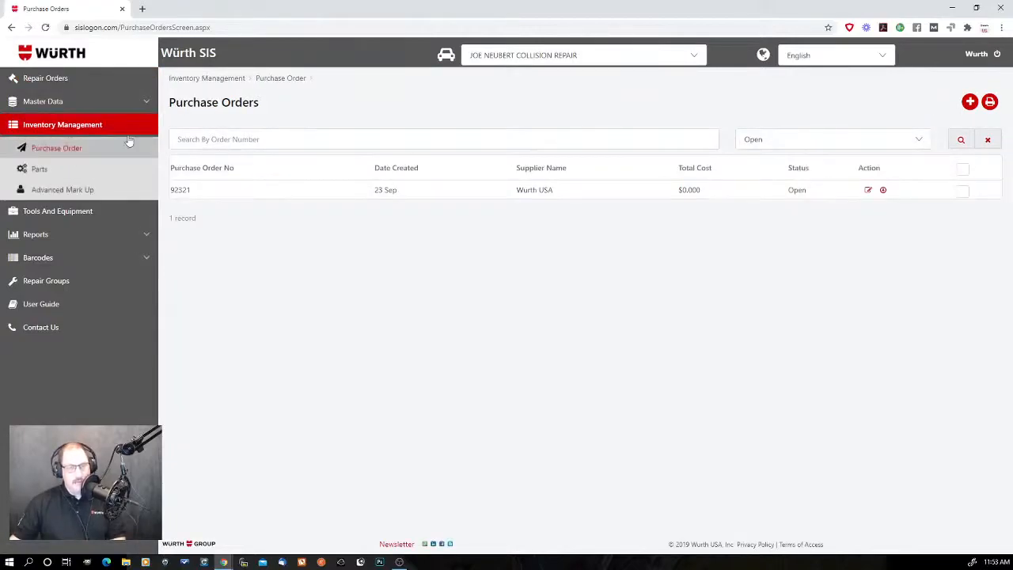
pyautogui.click(868, 192)
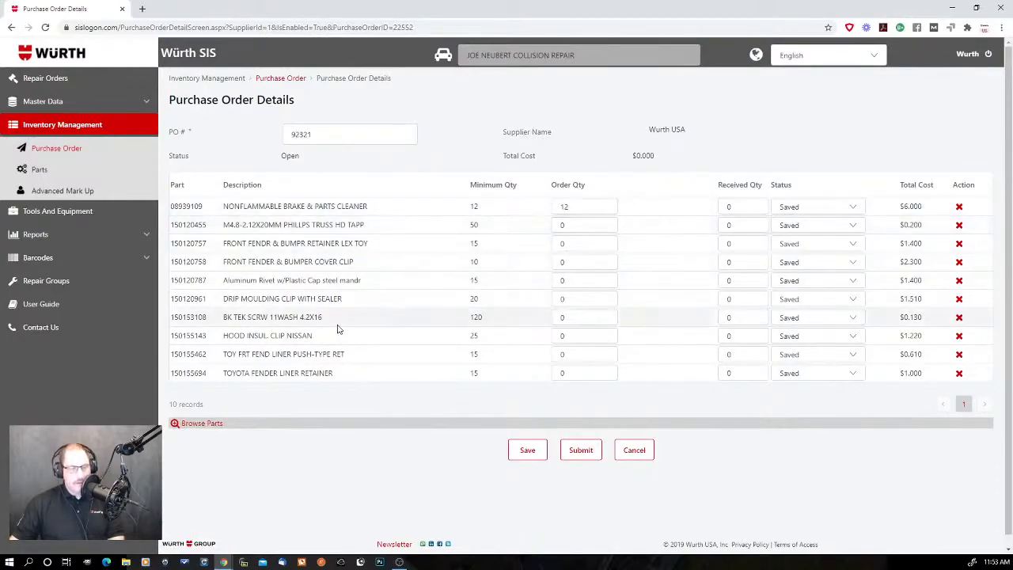
pyautogui.scroll(-1, 338, 328)
pyautogui.scroll(1, 340, 331)
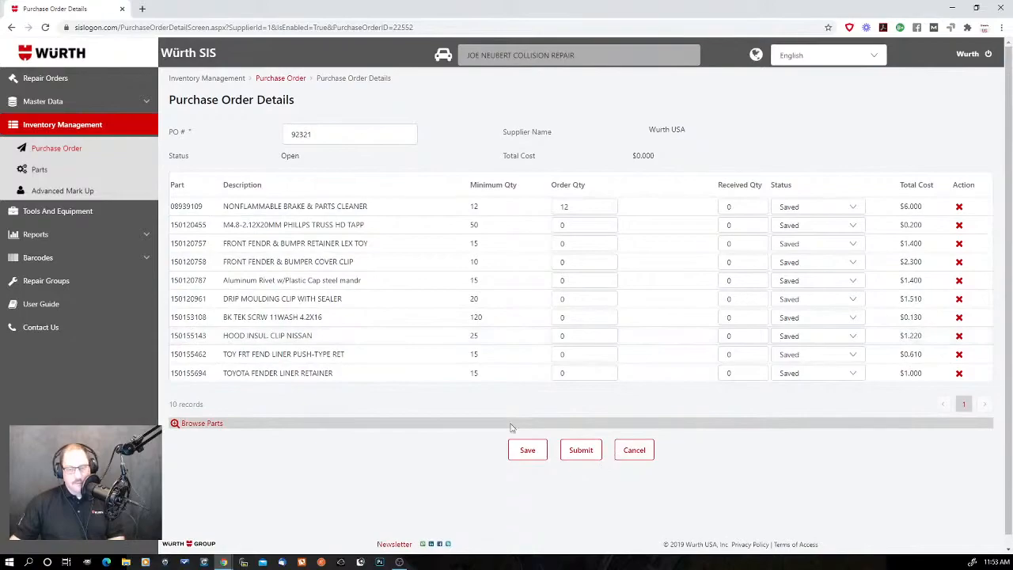
# Find part 150155512 by its part number and add it to the open purchase order
pyautogui.click(204, 424)
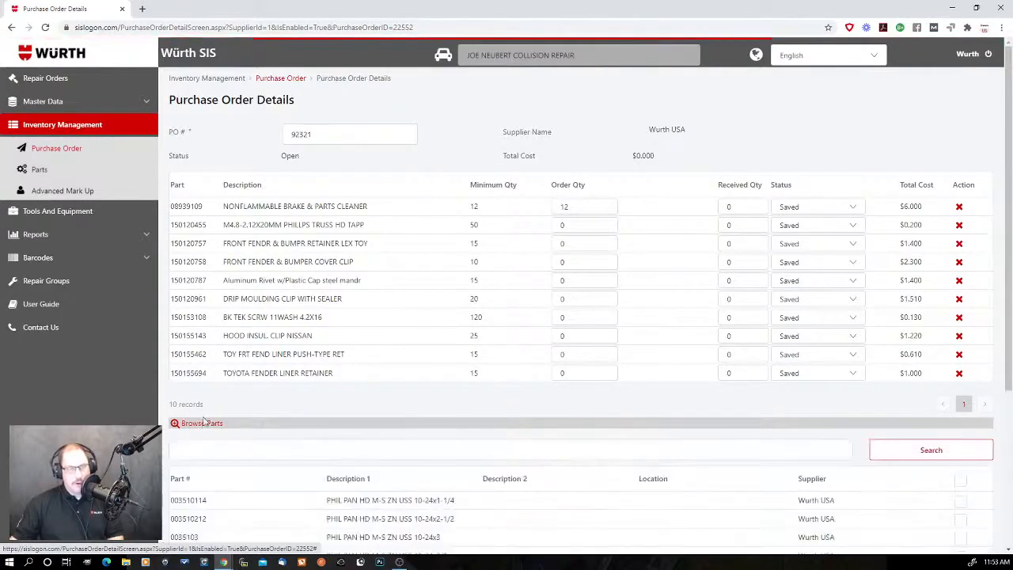
pyautogui.scroll(-2, 644, 385)
pyautogui.click(610, 292)
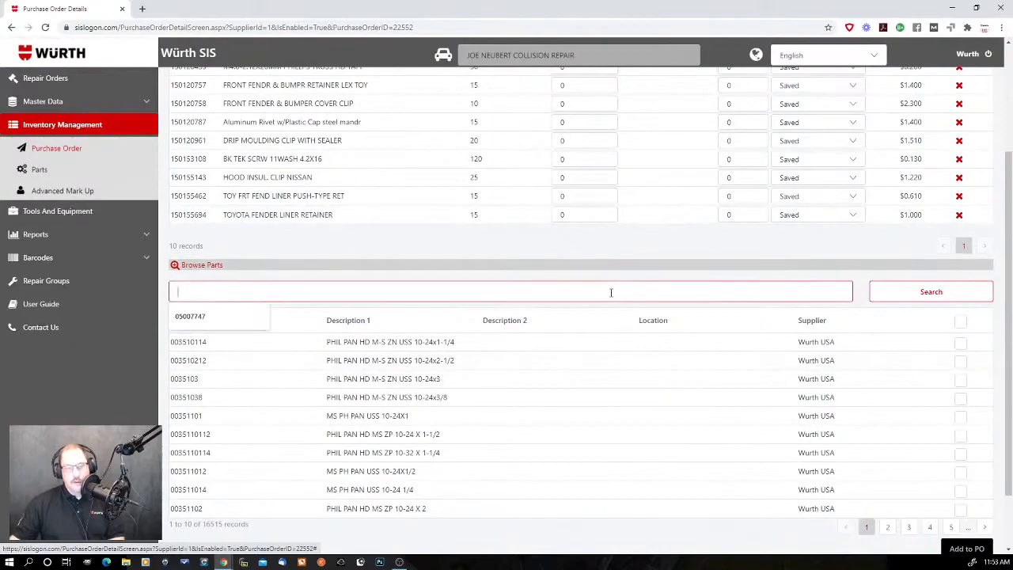
pyautogui.write('150155512')
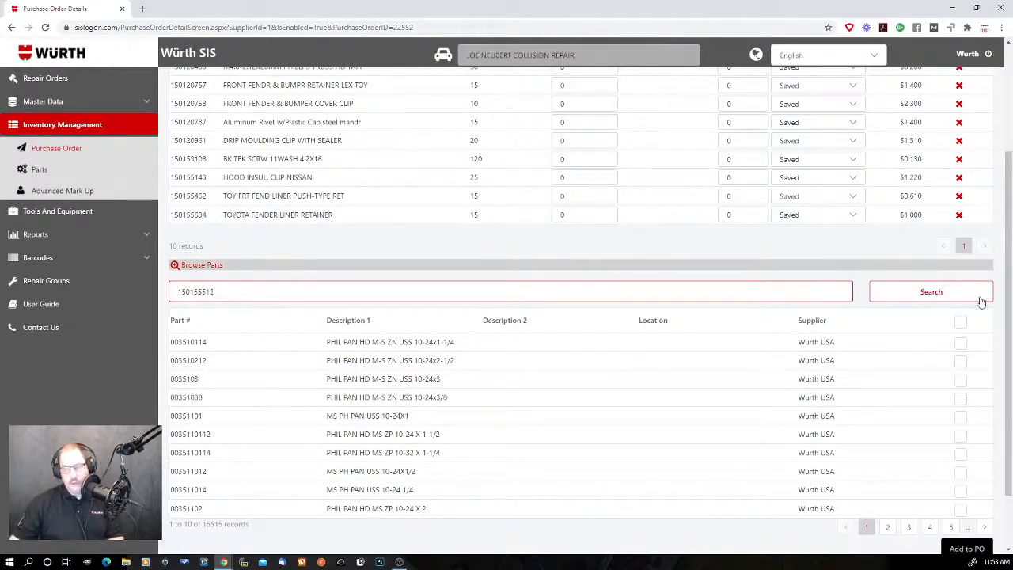
pyautogui.click(912, 299)
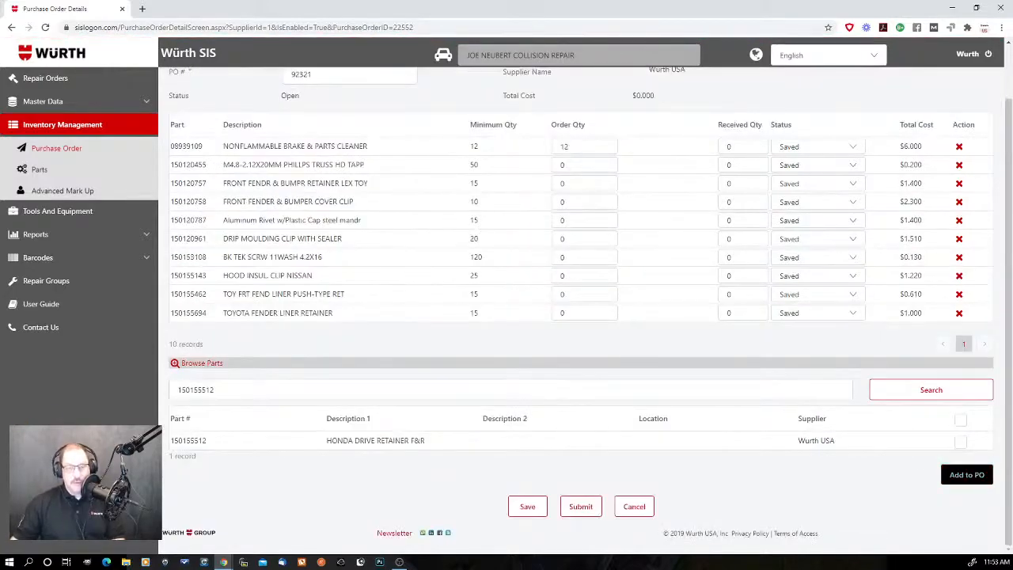
pyautogui.click(960, 442)
pyautogui.click(970, 480)
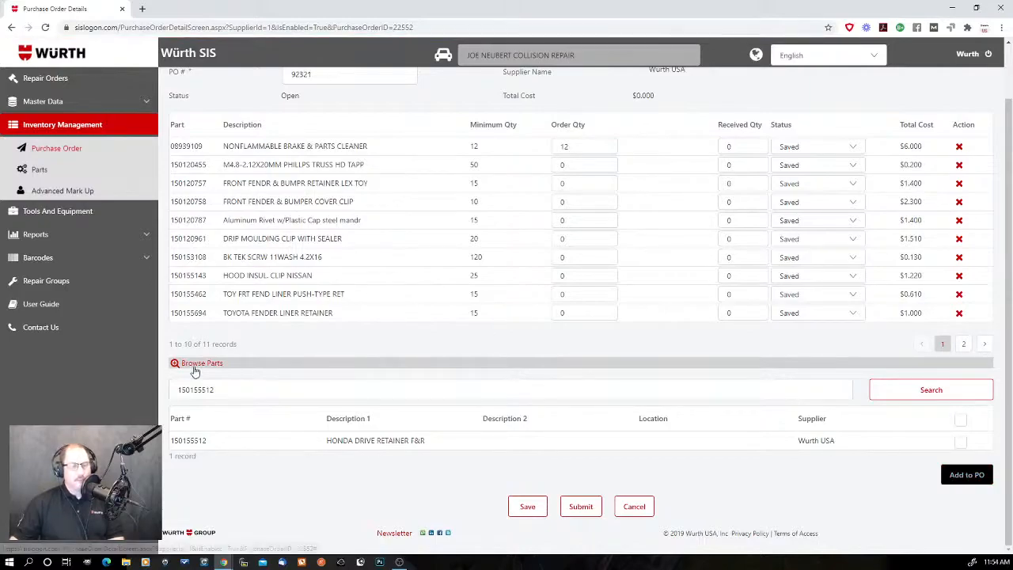
pyautogui.scroll(1, 854, 190)
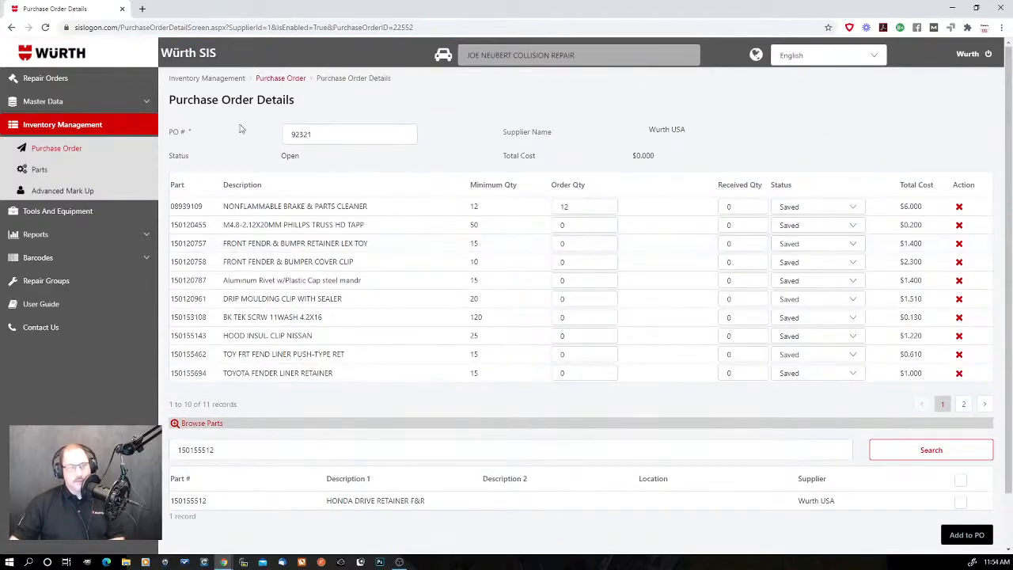
# Return to the purchase orders list and start a new purchase order with Wurth USA as the supplier
pyautogui.click(270, 81)
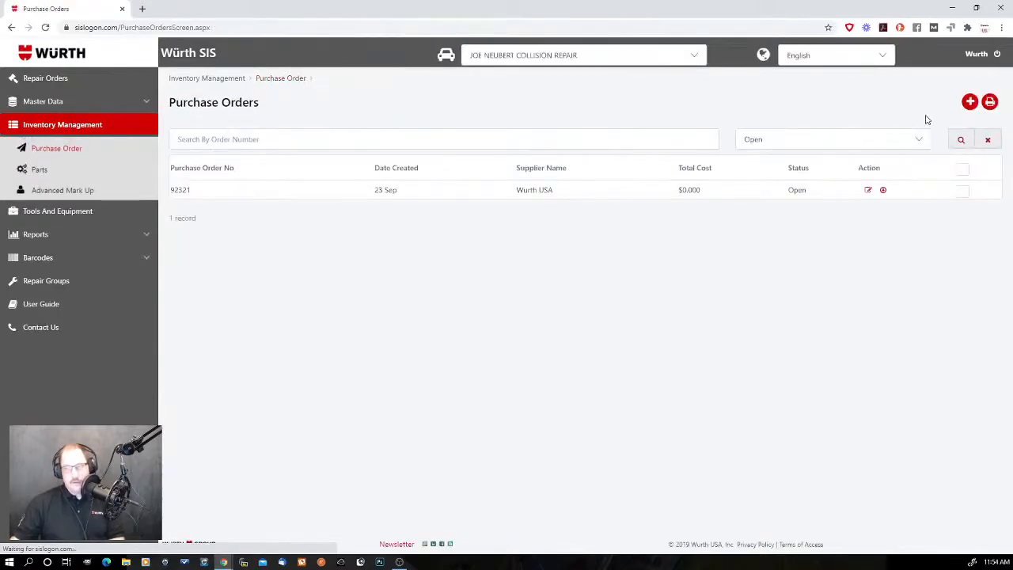
pyautogui.click(969, 104)
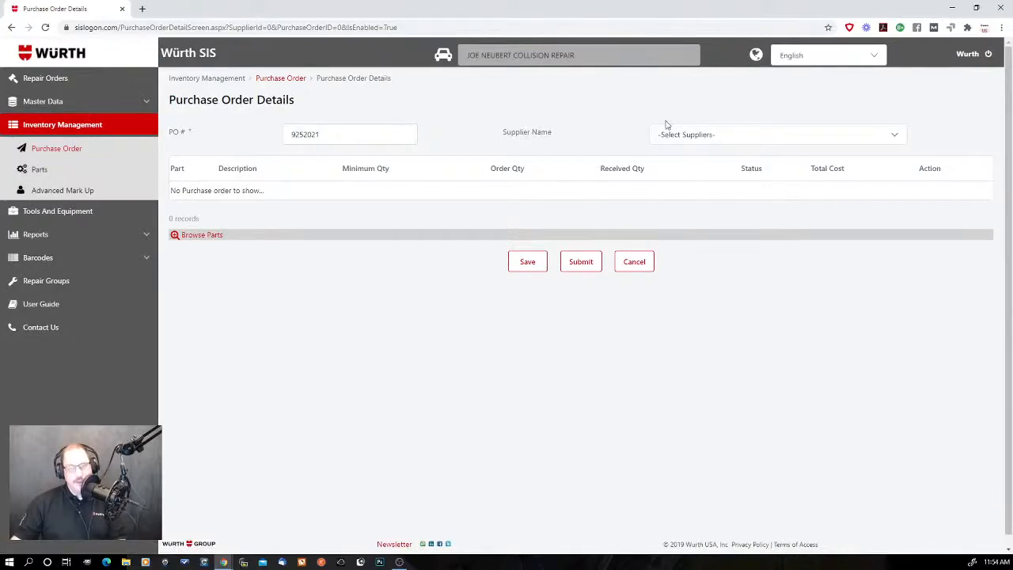
pyautogui.click(713, 138)
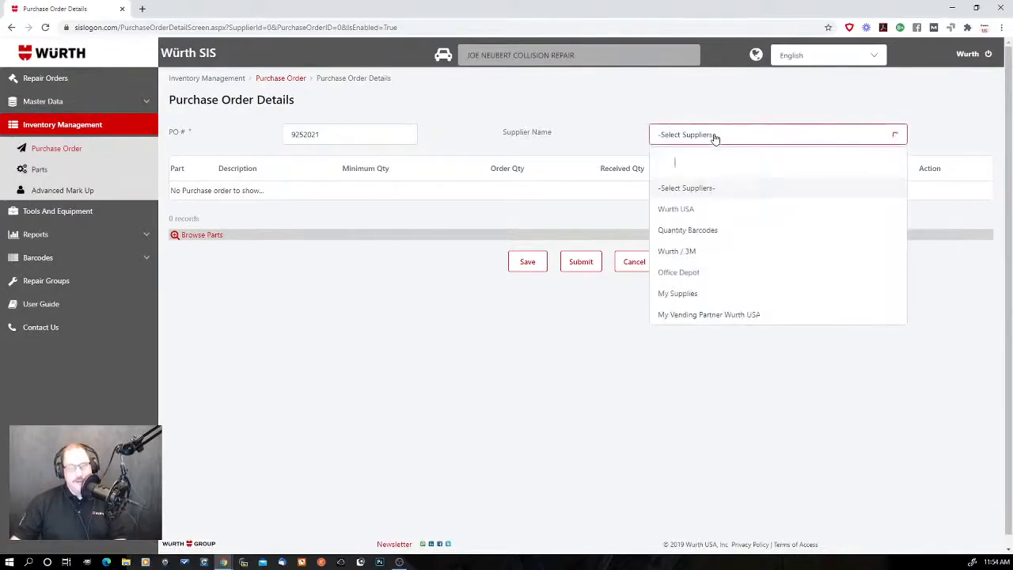
pyautogui.click(688, 210)
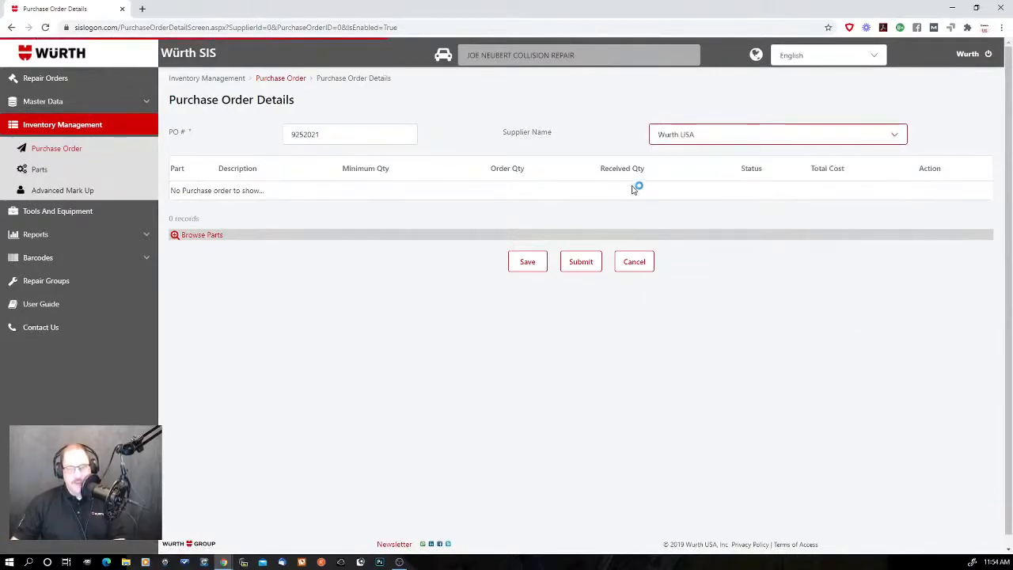
# Search the supplier's parts for 150155512 and add the Honda drive retainer to the new purchase order
pyautogui.click(215, 236)
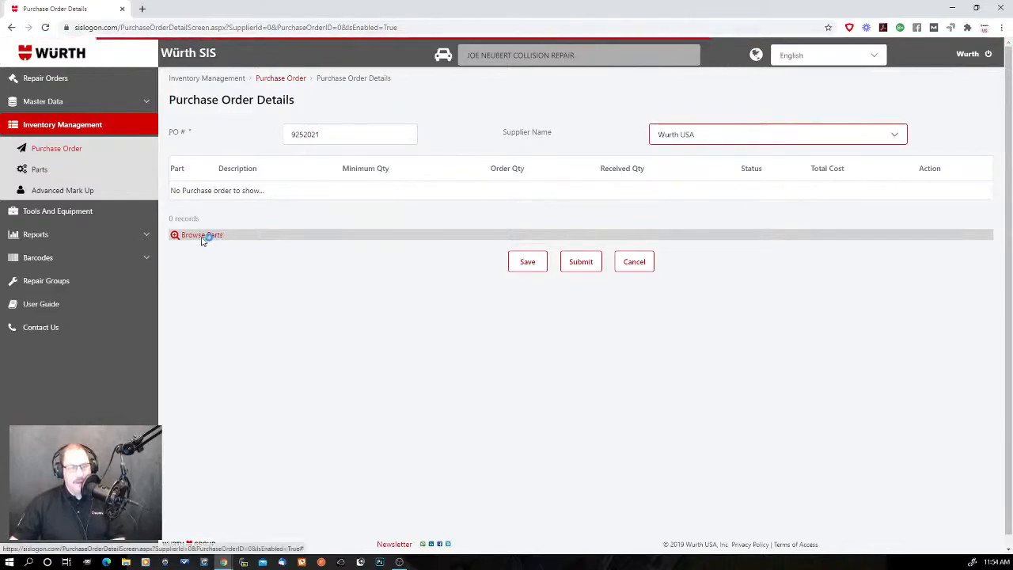
pyautogui.click(203, 260)
pyautogui.write('15015912')
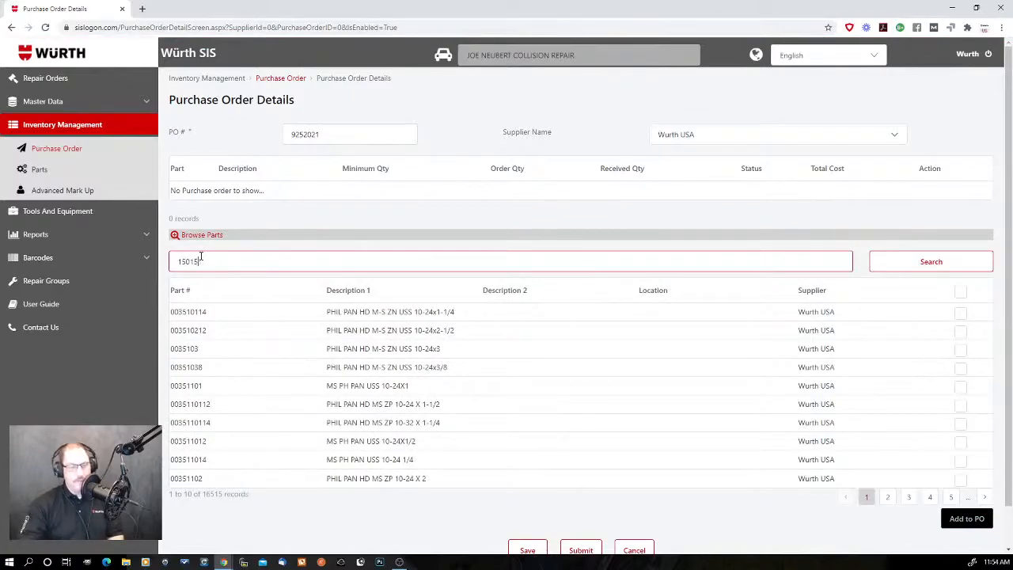
pyautogui.write('12')
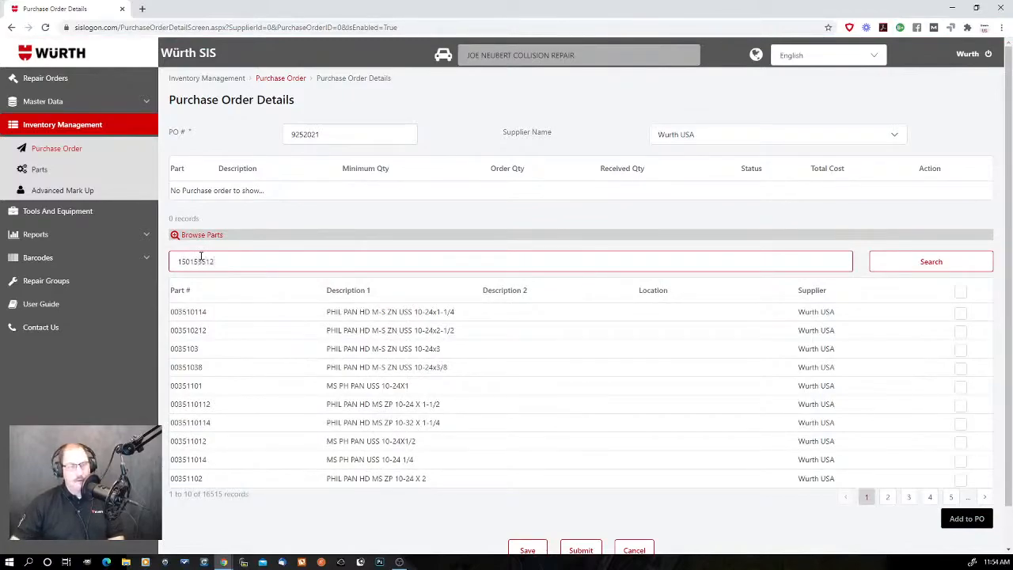
pyautogui.click(959, 260)
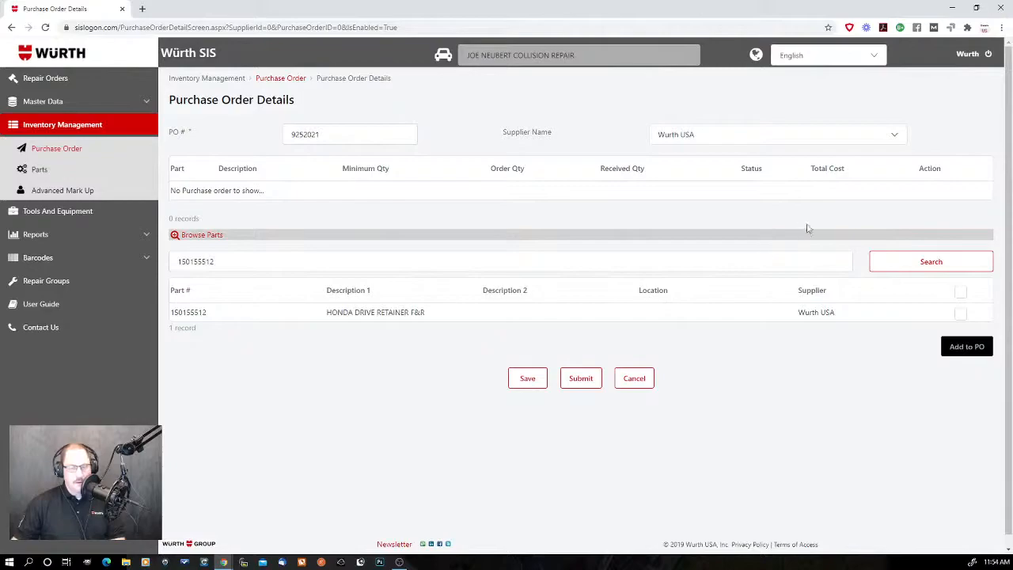
pyautogui.click(961, 314)
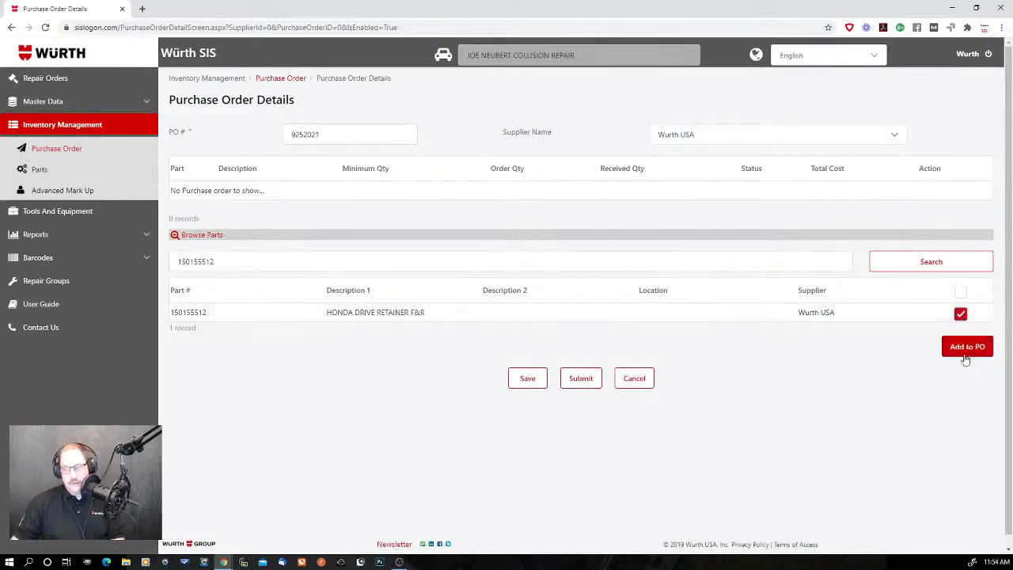
pyautogui.click(968, 348)
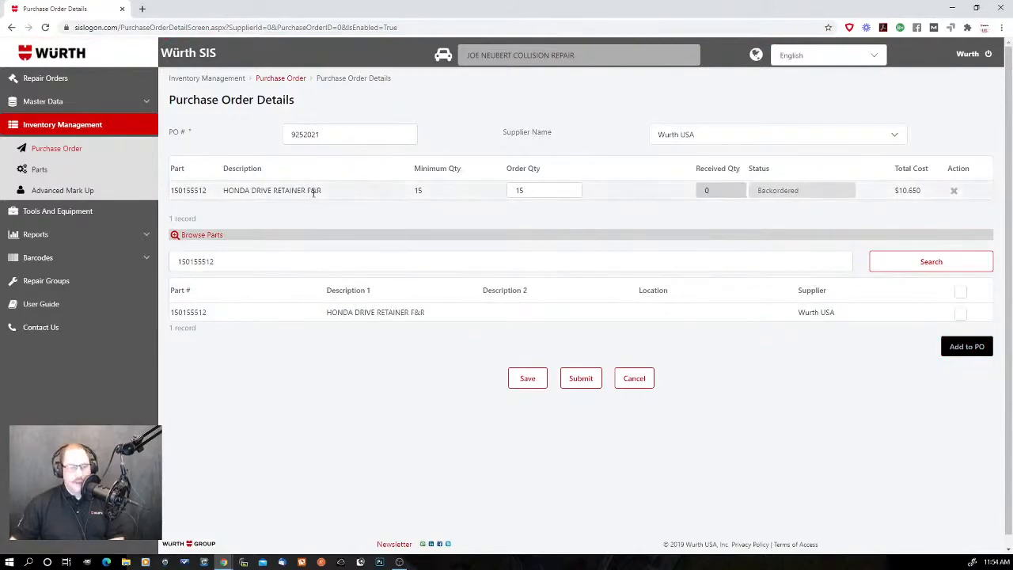
# Try 25 as the Honda drive retainer's order quantity, replace it with 30, and save the purchase order
pyautogui.doubleClick(531, 190)
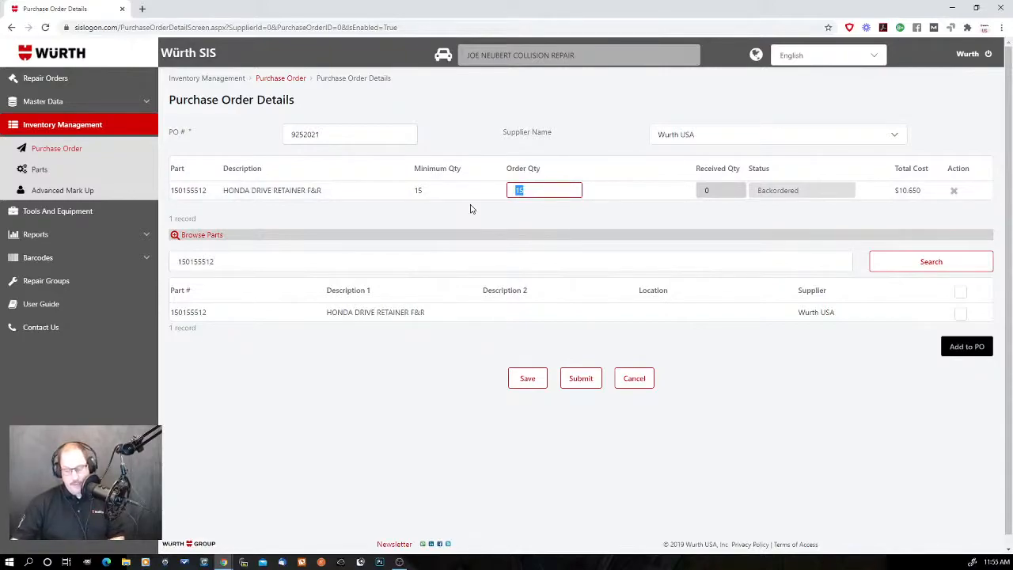
pyautogui.write('25')
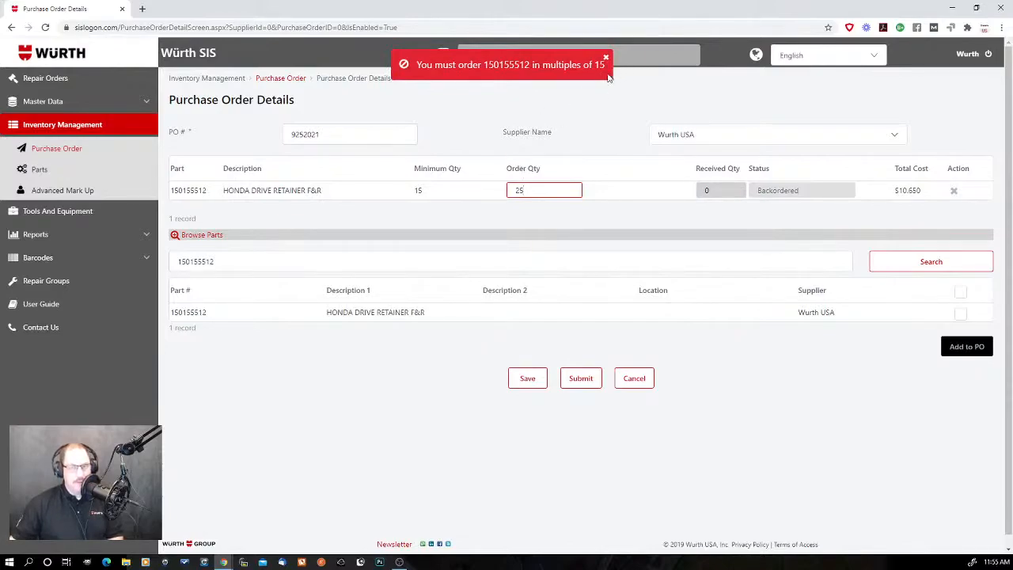
pyautogui.doubleClick(520, 191)
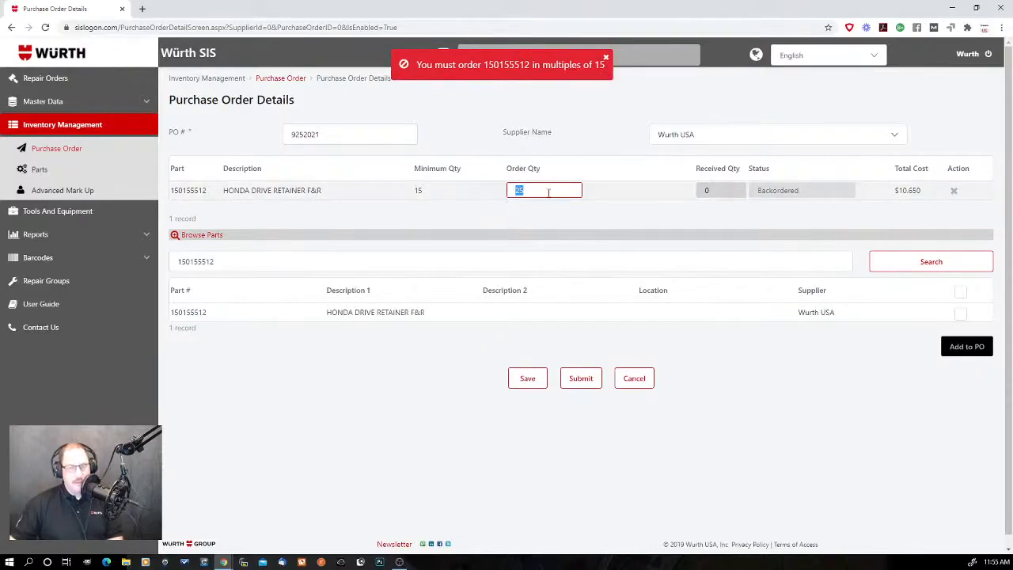
pyautogui.write('30')
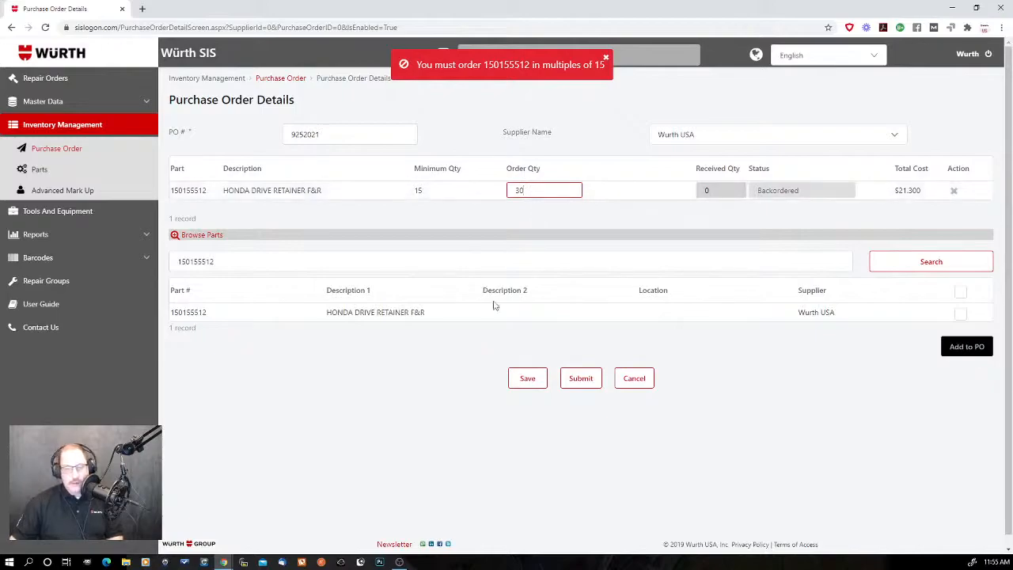
pyautogui.click(528, 380)
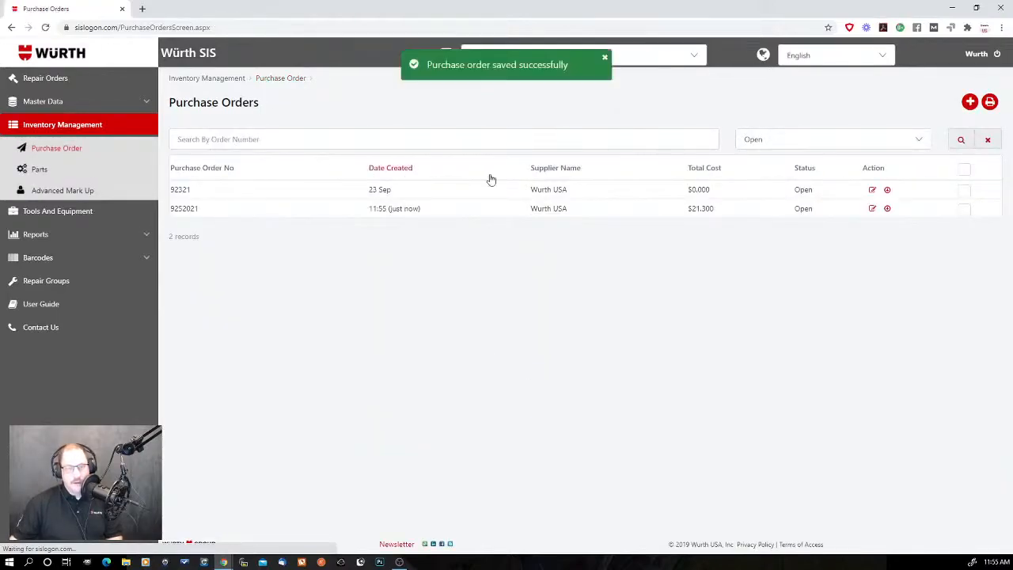
# Review the new Wurth USA purchase order's details and receive all its items without submitting it
pyautogui.click(873, 210)
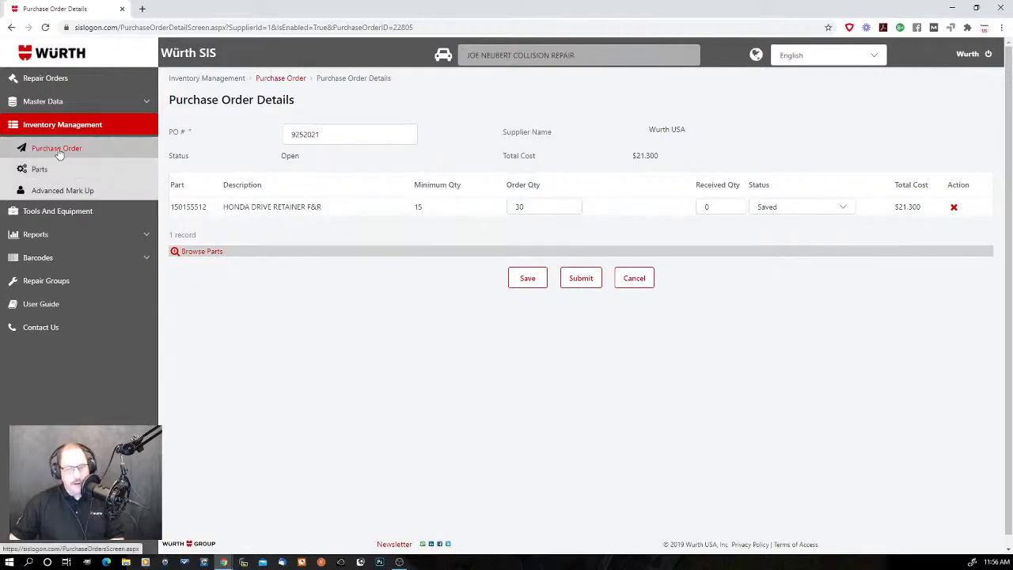
pyautogui.click(631, 277)
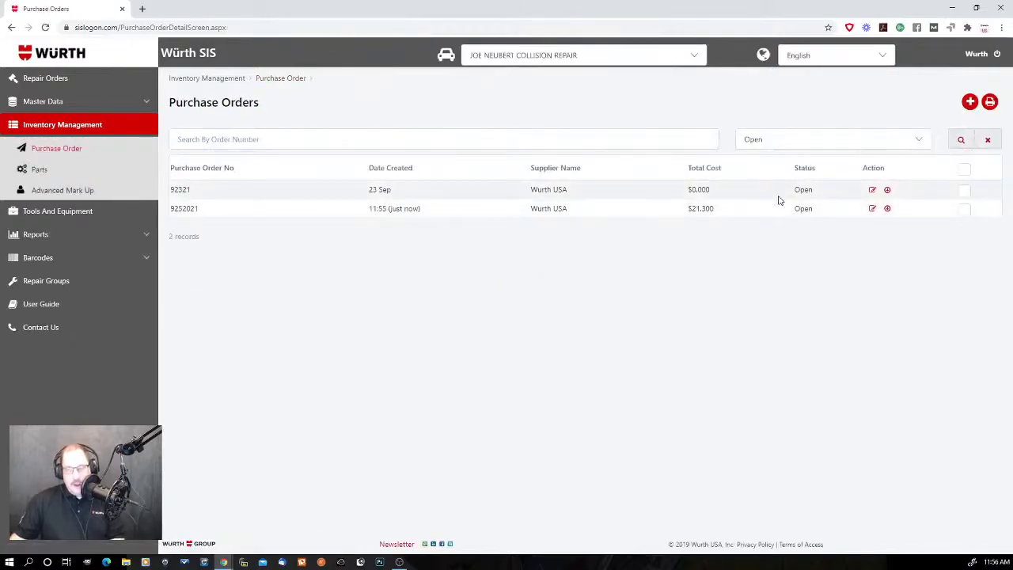
pyautogui.click(964, 210)
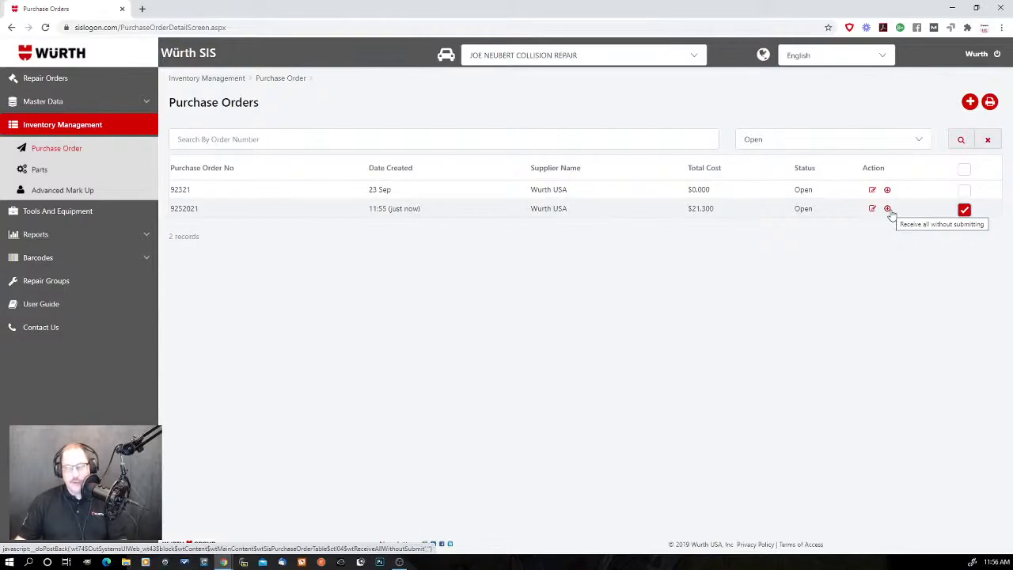
pyautogui.click(887, 209)
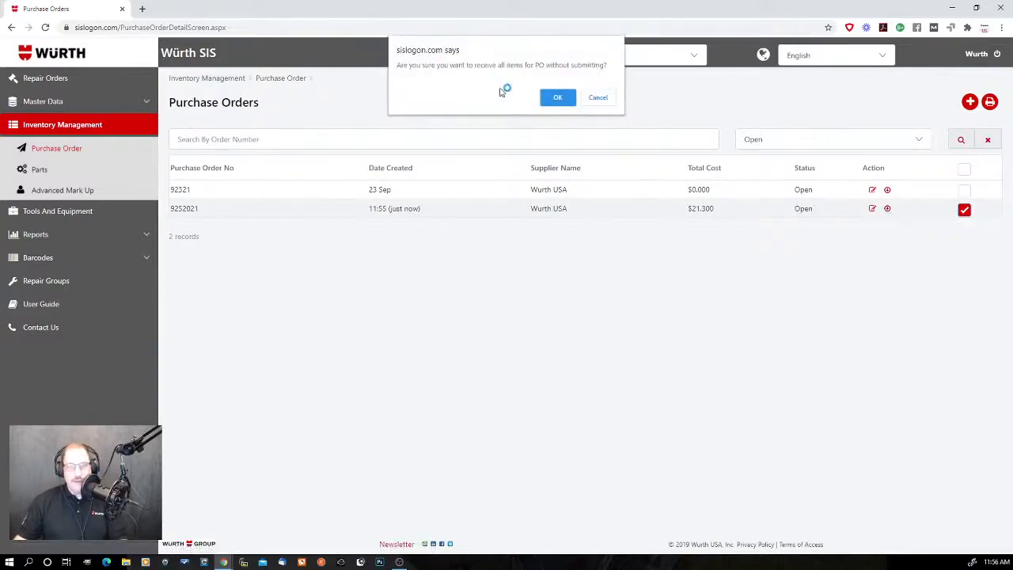
pyautogui.click(557, 99)
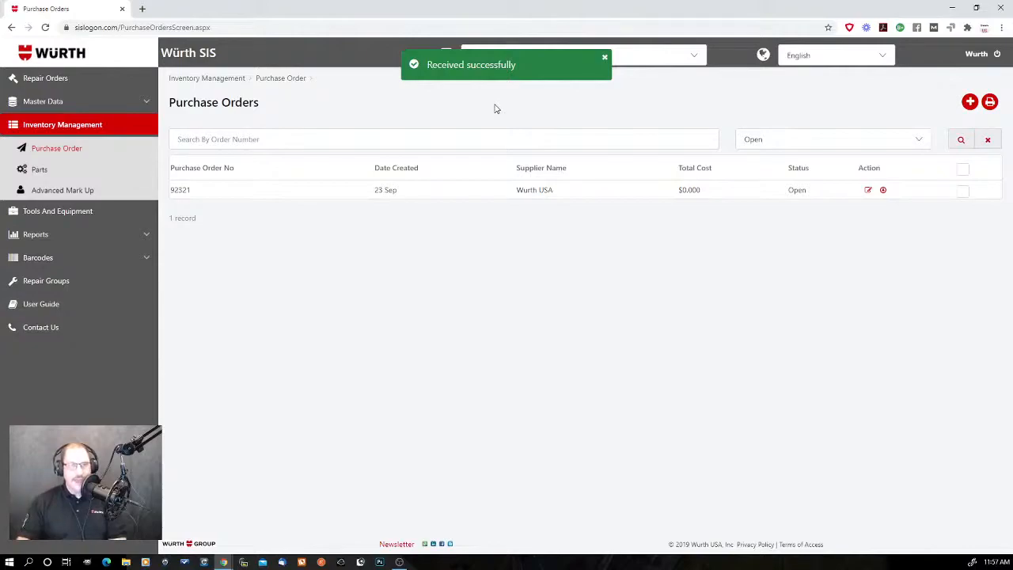
# Look up part 150155512 in the parts inventory and open its part information to check the on-hand quantity
pyautogui.click(52, 171)
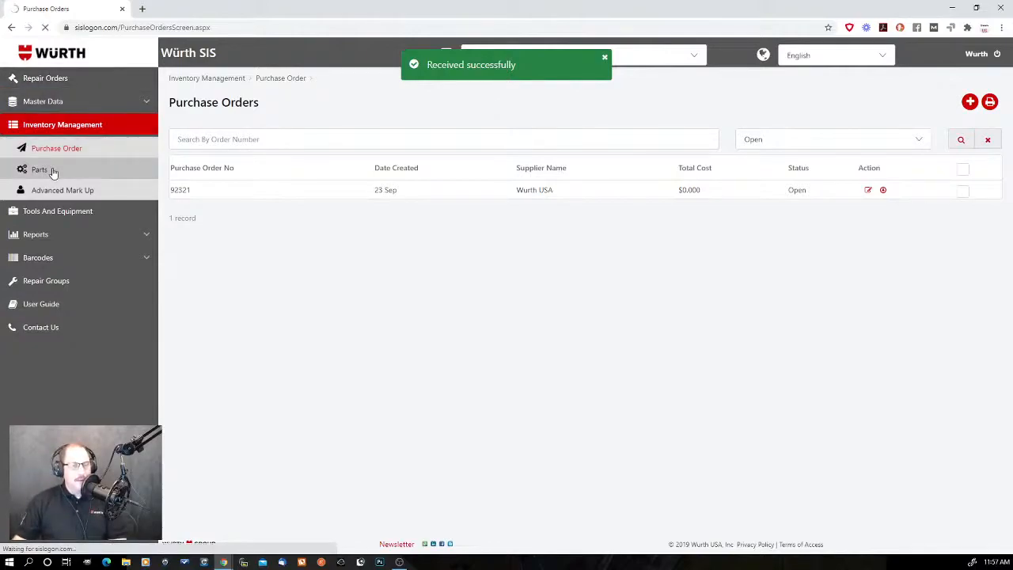
pyautogui.click(204, 140)
pyautogui.write('15015517')
pyautogui.press('BackSpace')
pyautogui.press('BackSpace')
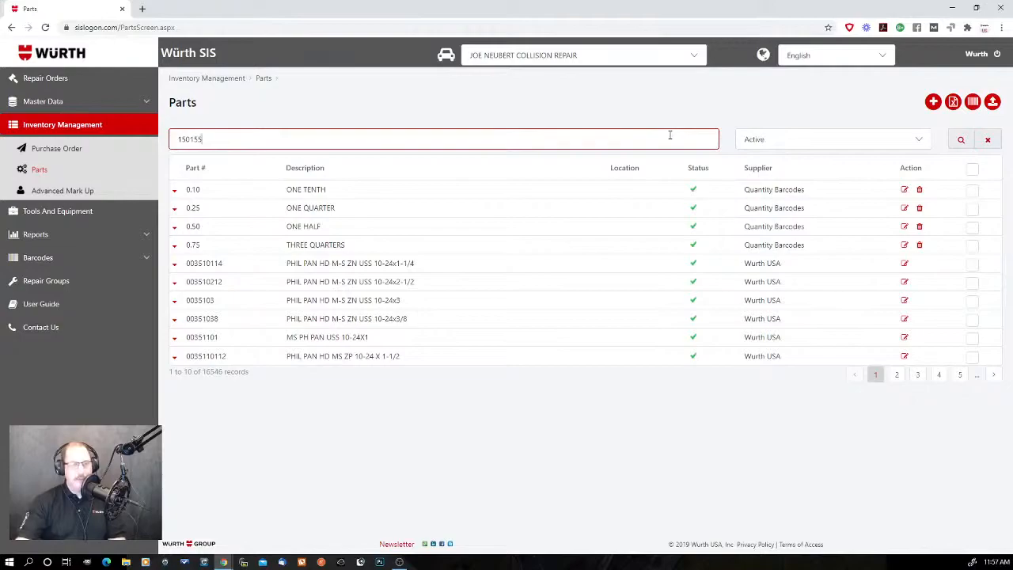
pyautogui.write('512')
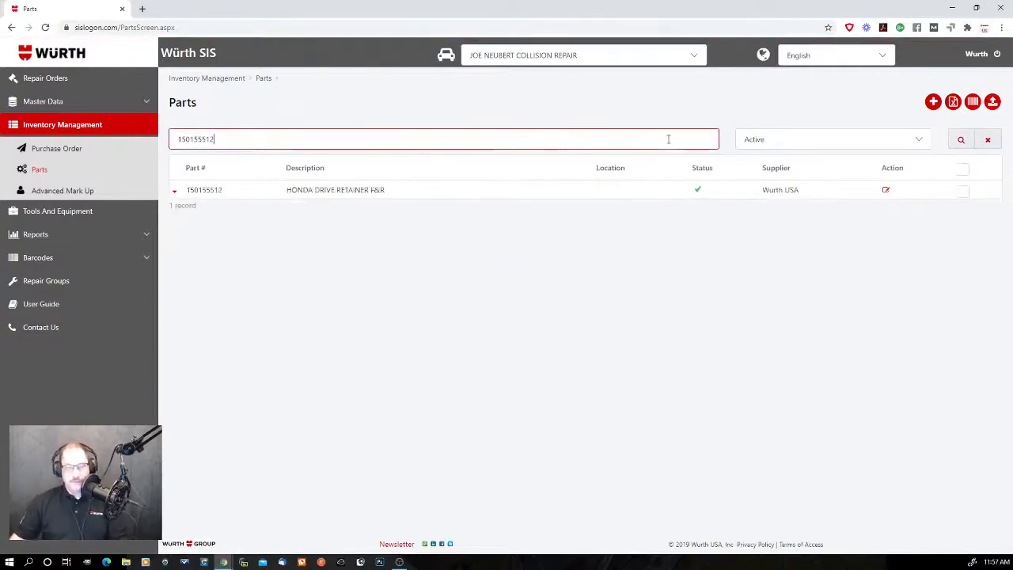
pyautogui.click(887, 191)
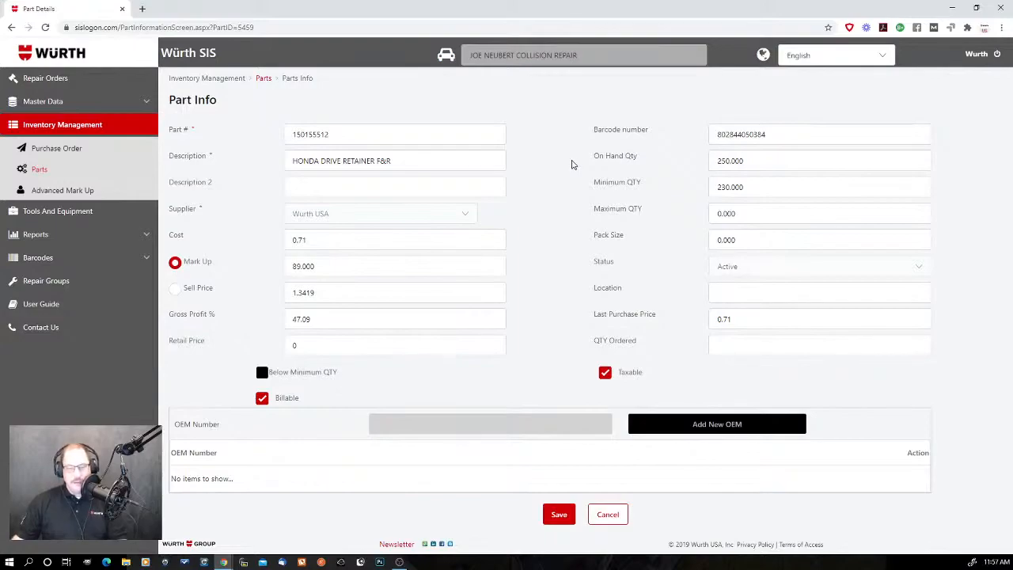
# Open the Inventory report and filter it to supplier Wurth USA with Active status
pyautogui.click(61, 238)
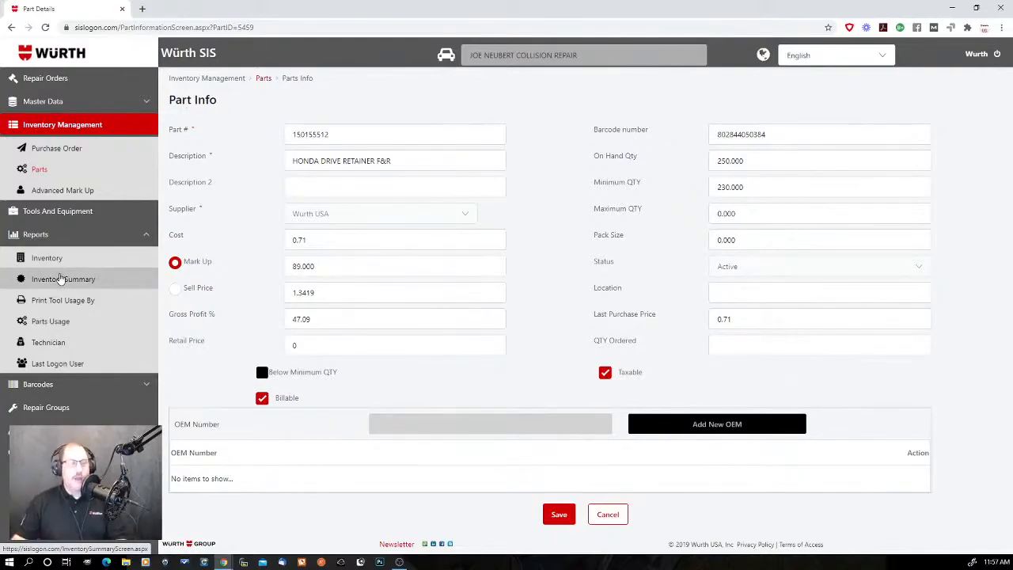
pyautogui.click(67, 264)
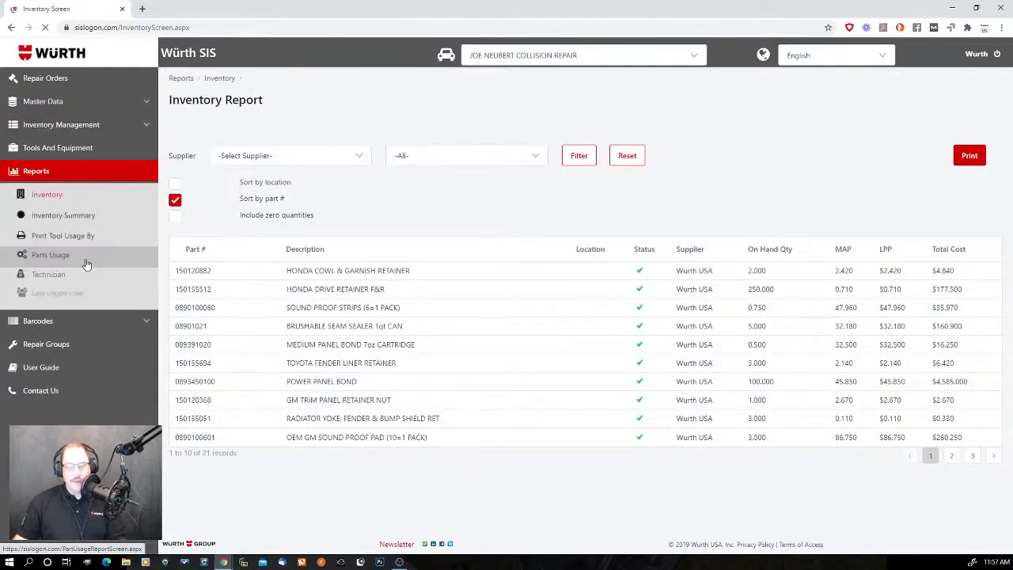
pyautogui.click(311, 159)
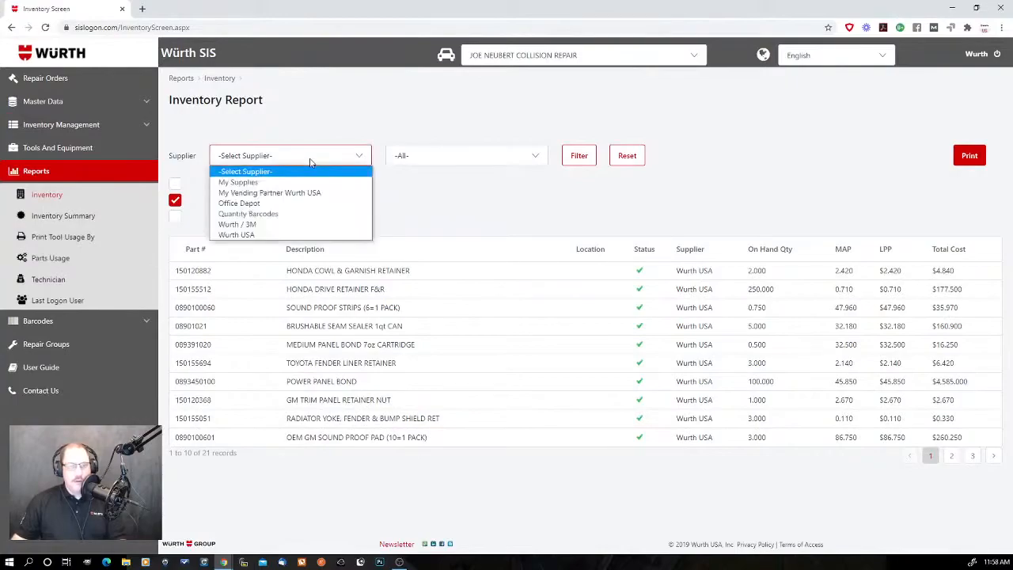
pyautogui.click(286, 237)
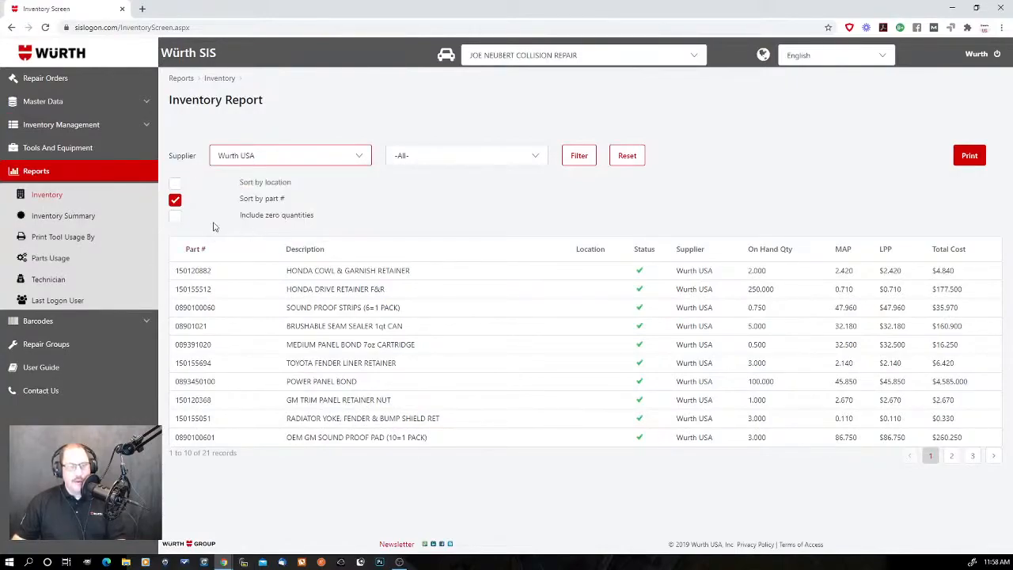
pyautogui.click(487, 157)
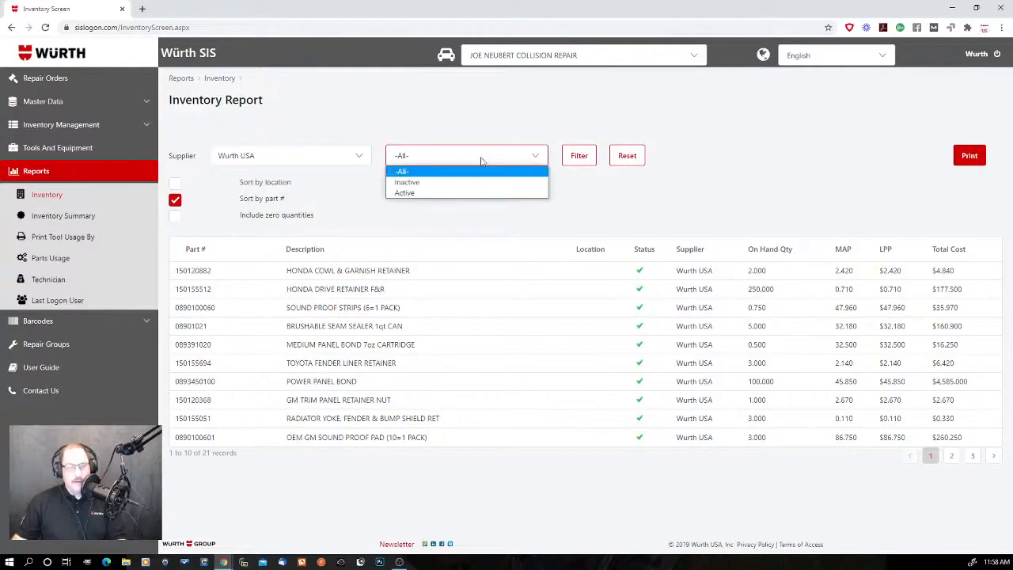
pyautogui.click(451, 196)
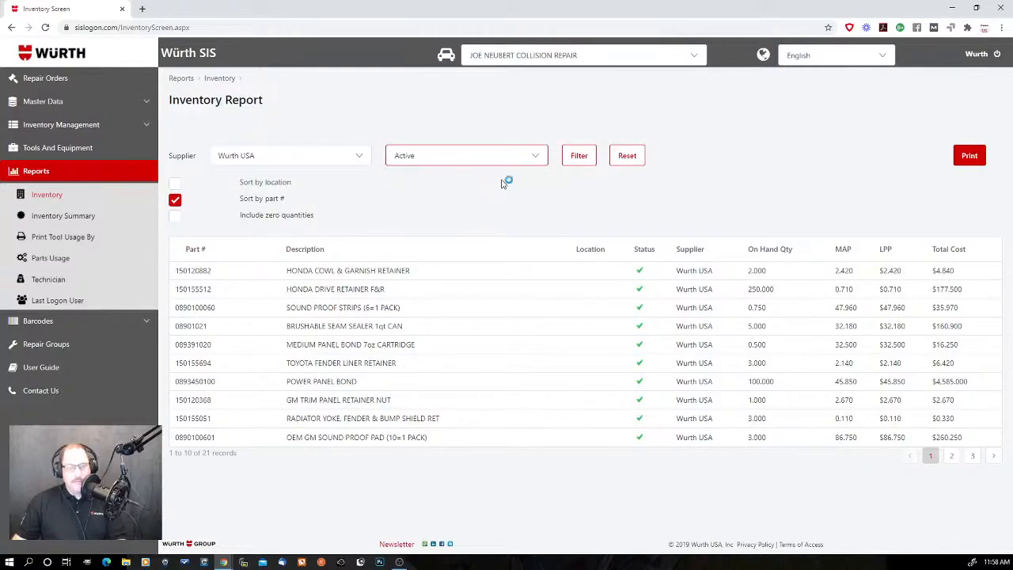
pyautogui.click(581, 159)
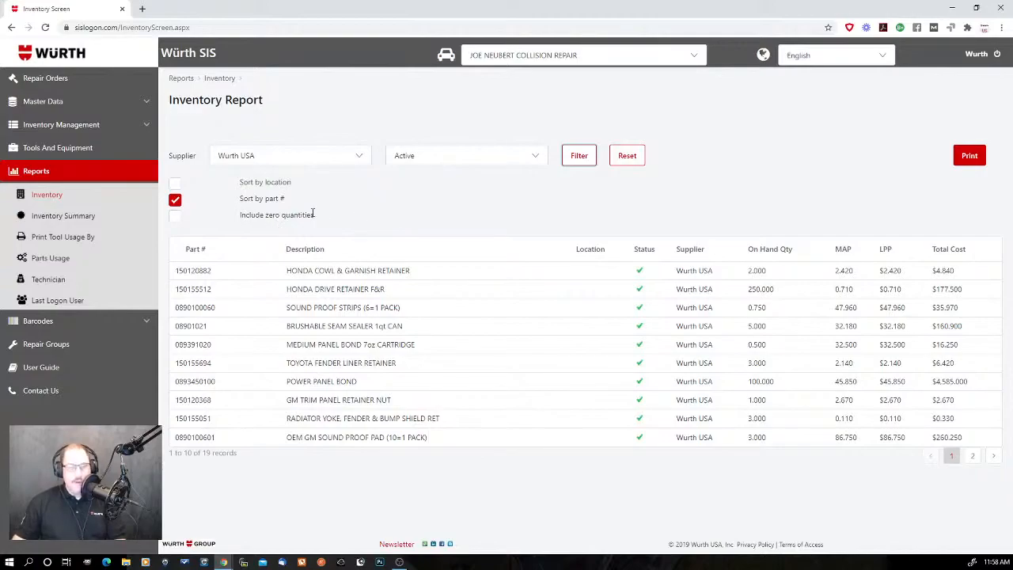
# Generate the printable PDF of the filtered inventory report and review both of its pages
pyautogui.click(970, 157)
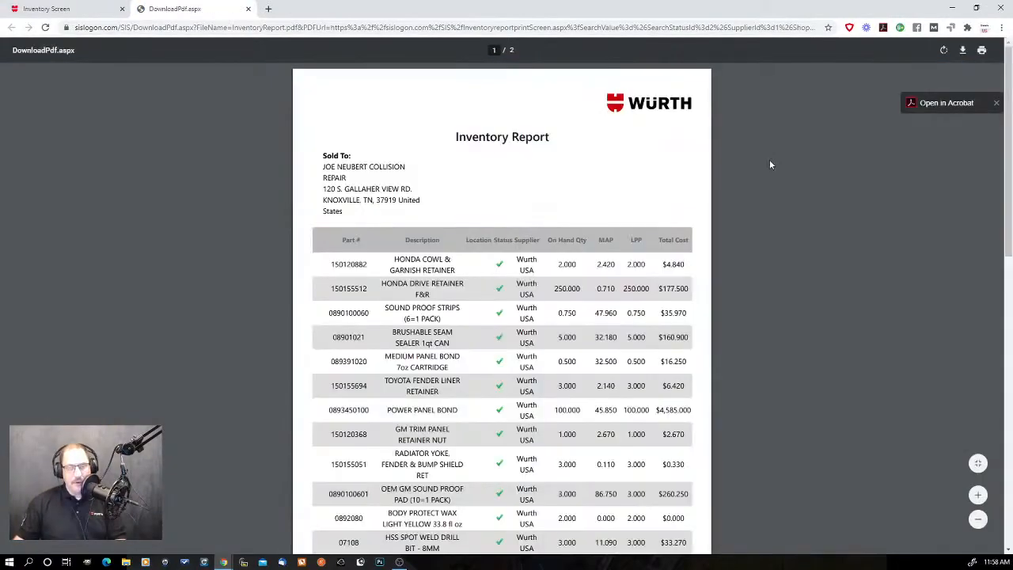
pyautogui.scroll(-5, 547, 236)
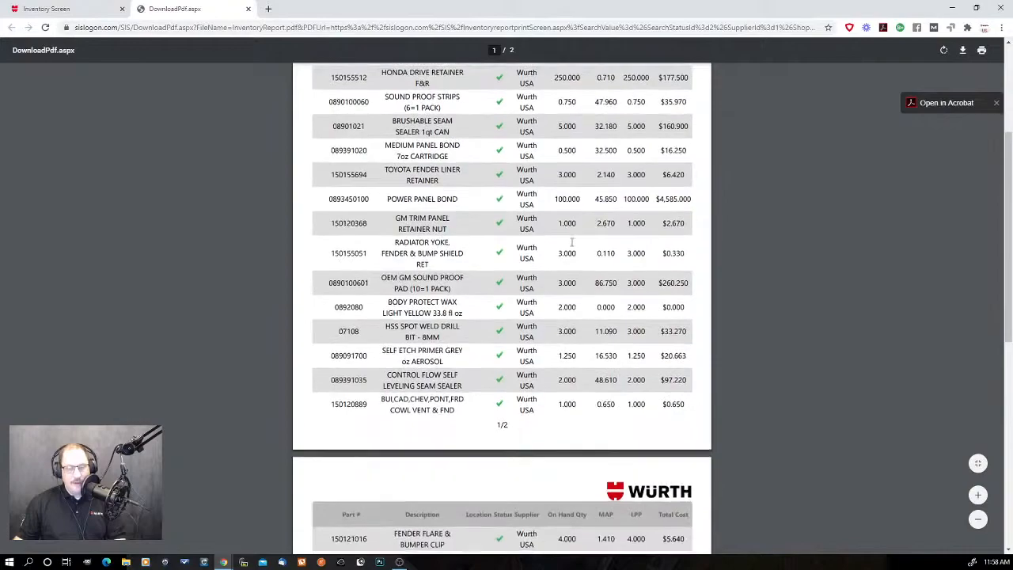
pyautogui.scroll(-10, 572, 243)
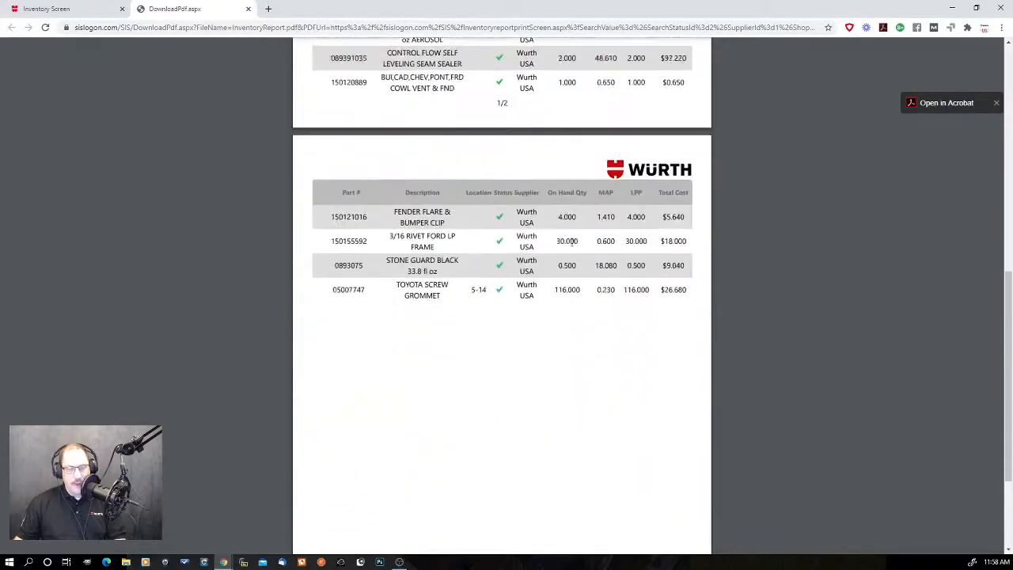
pyautogui.scroll(15, 571, 243)
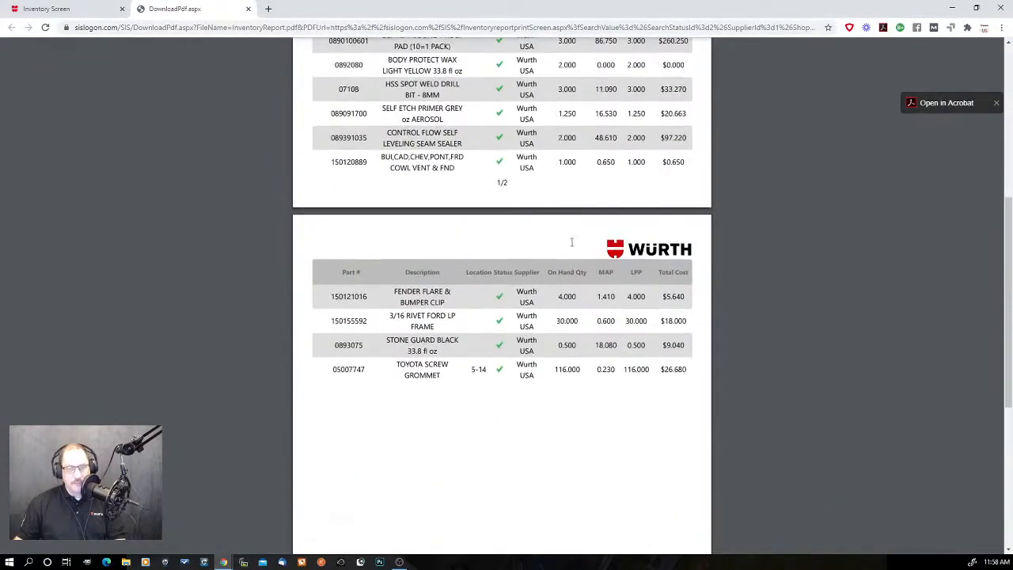
pyautogui.scroll(2, 572, 242)
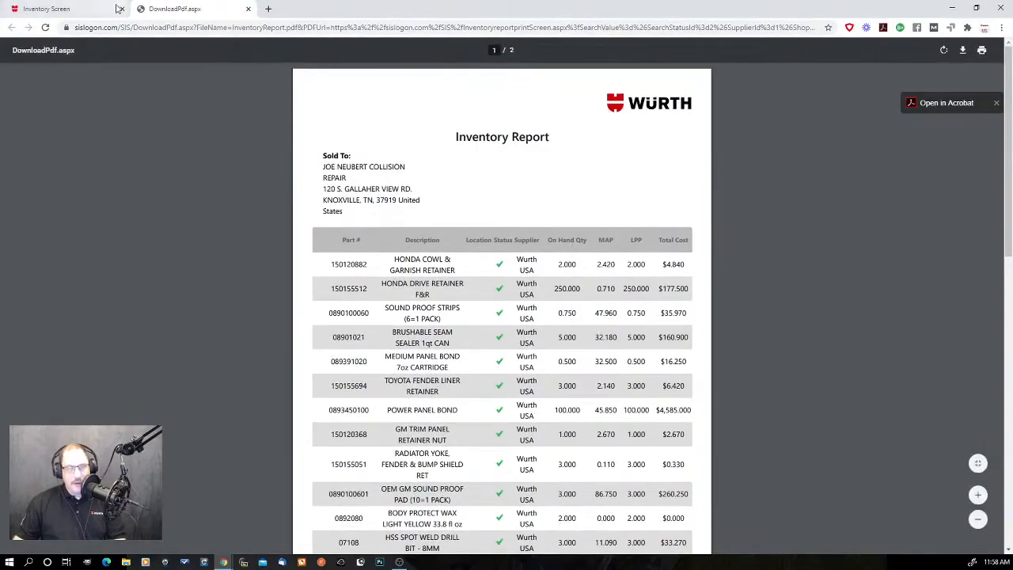
# Return to the report screen, view the Inventory Summary by supplier, and open the Contact Us page
pyautogui.click(90, 11)
pyautogui.click(55, 220)
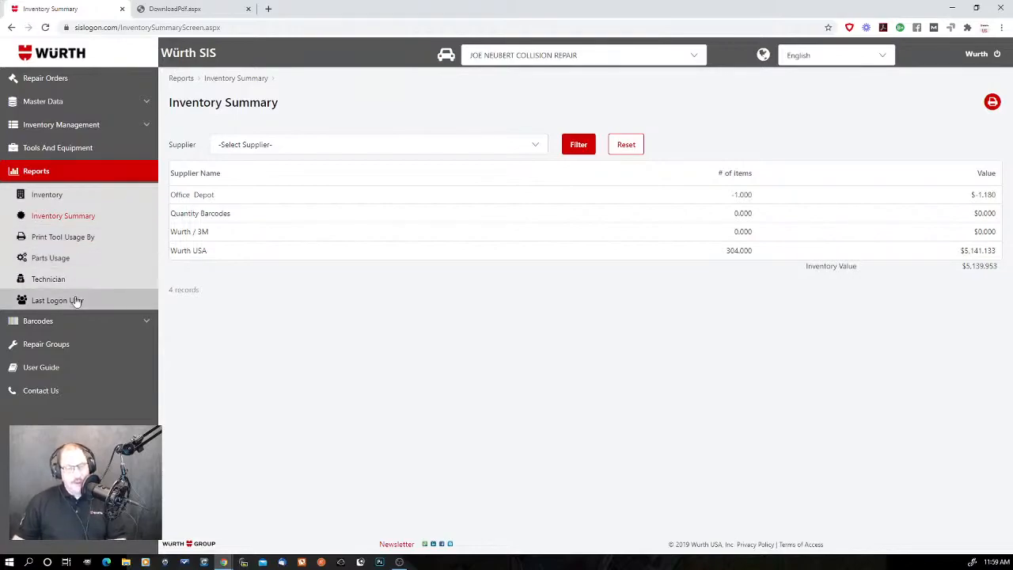
pyautogui.click(45, 392)
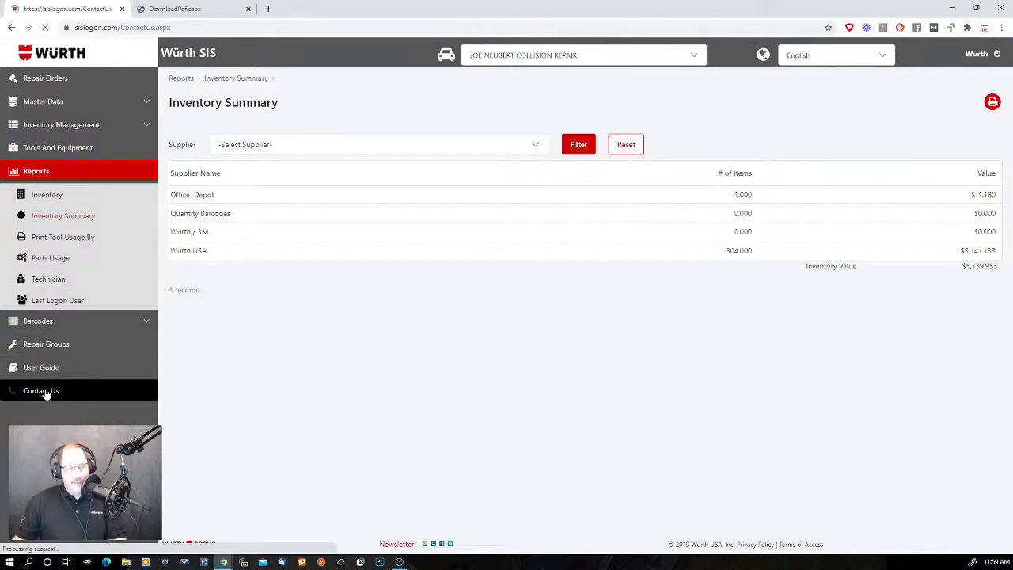